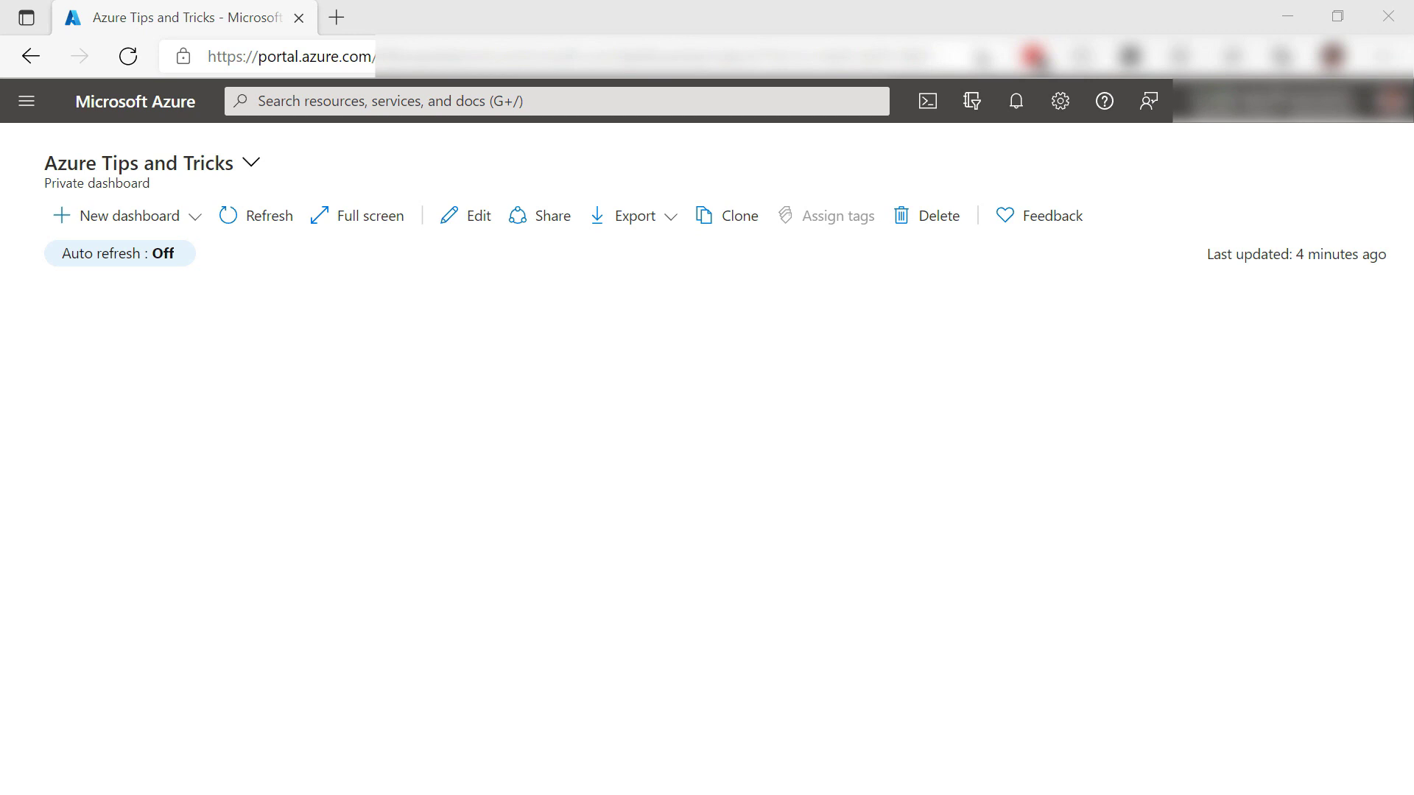
Step: Find Translator in the marketplace through Create a resource and start its creation form
left_click(27, 101)
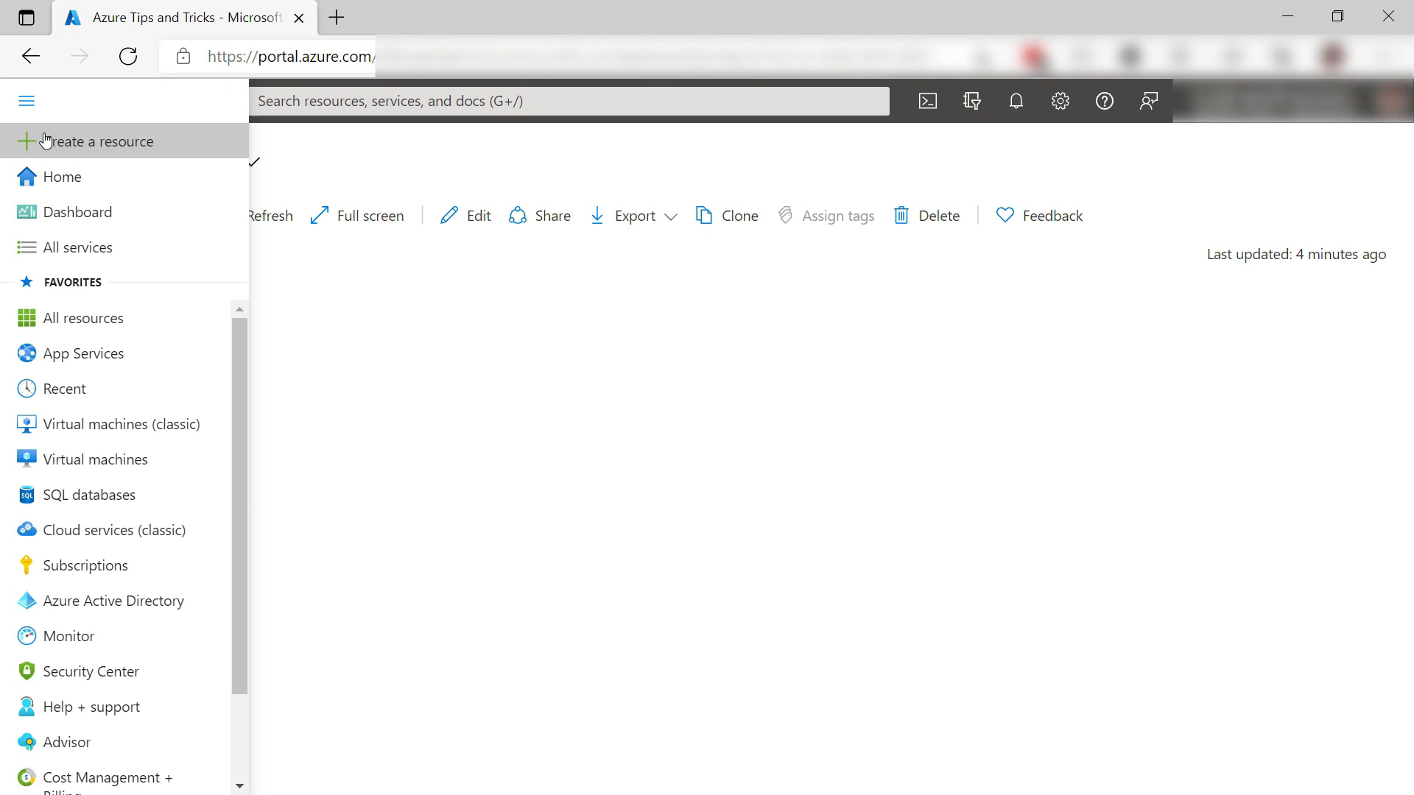
left_click(88, 142)
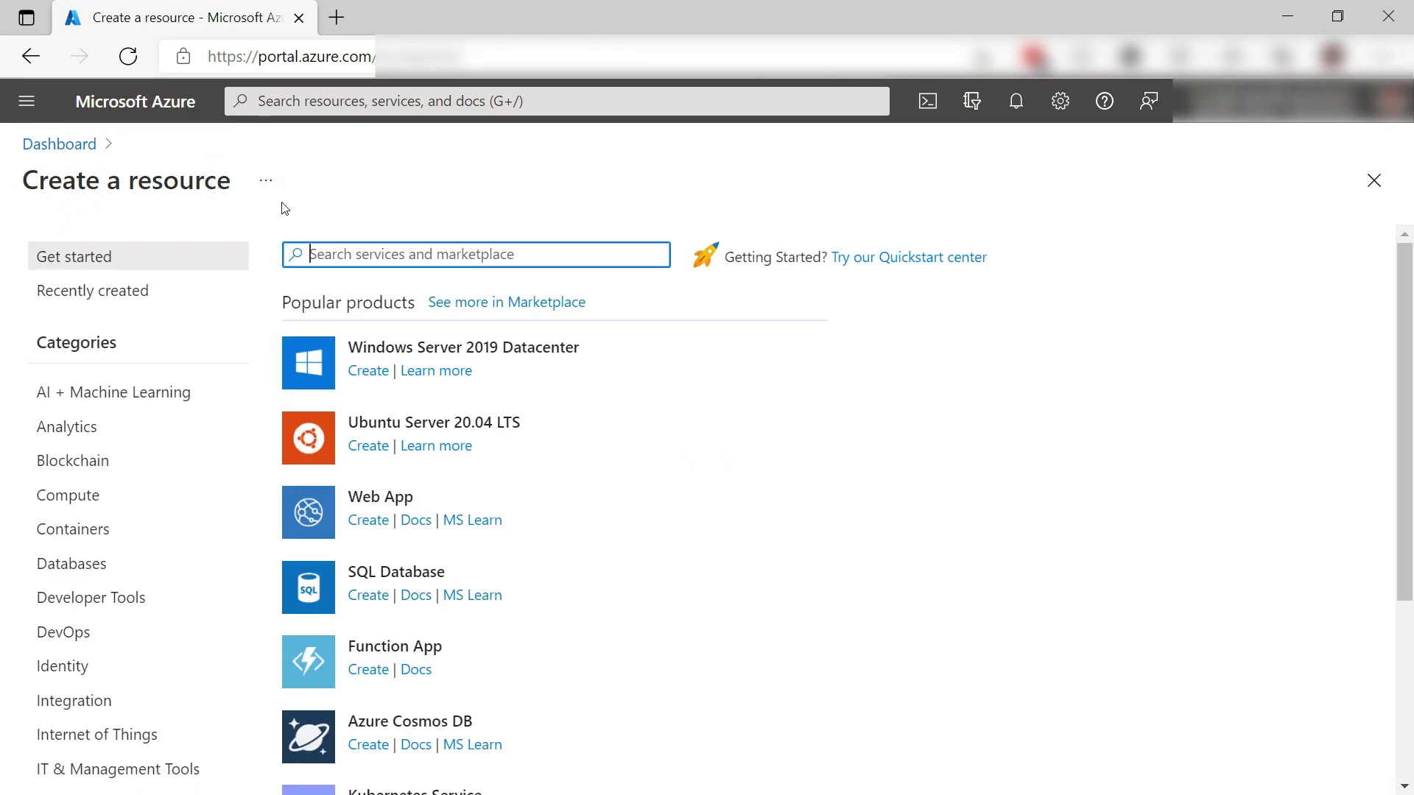
type("translator")
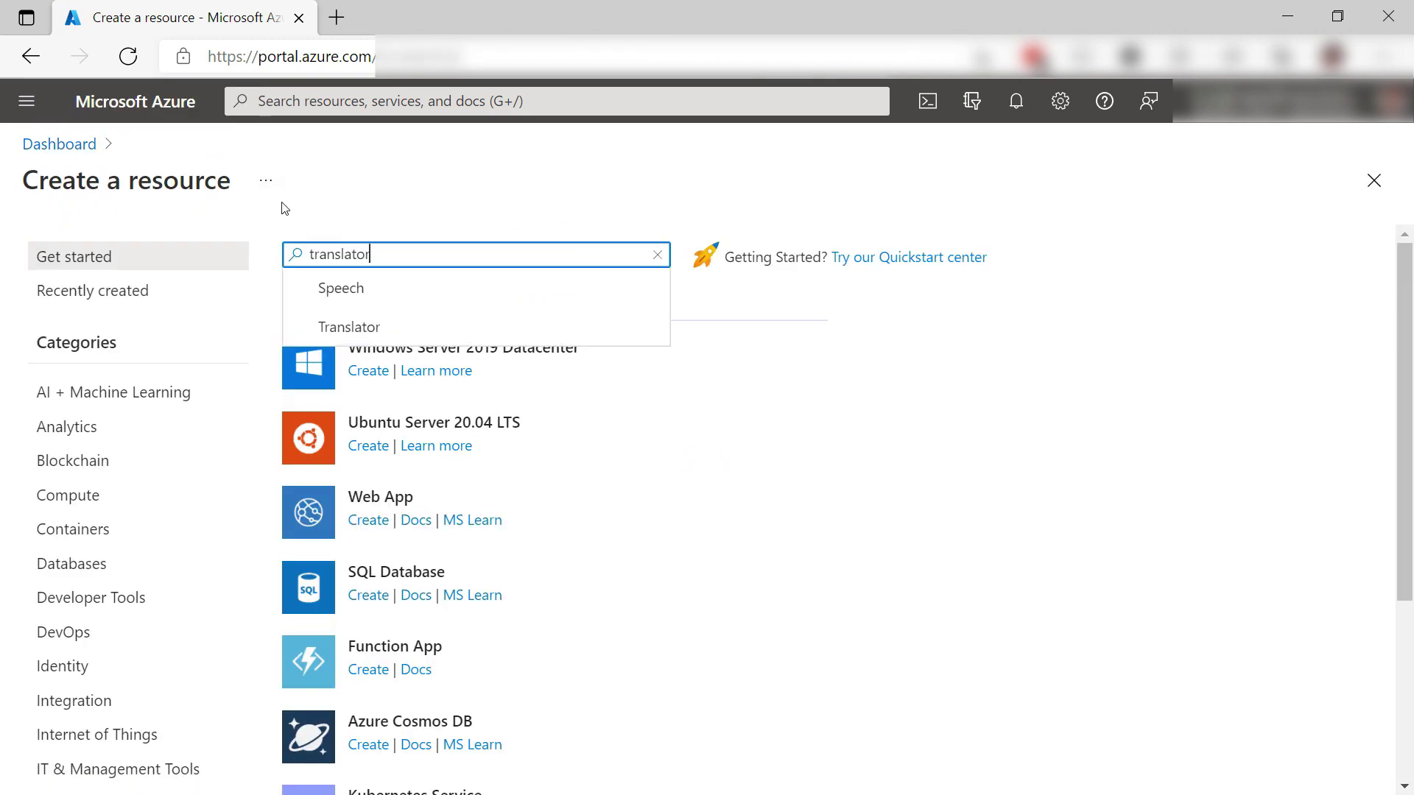
key("Return")
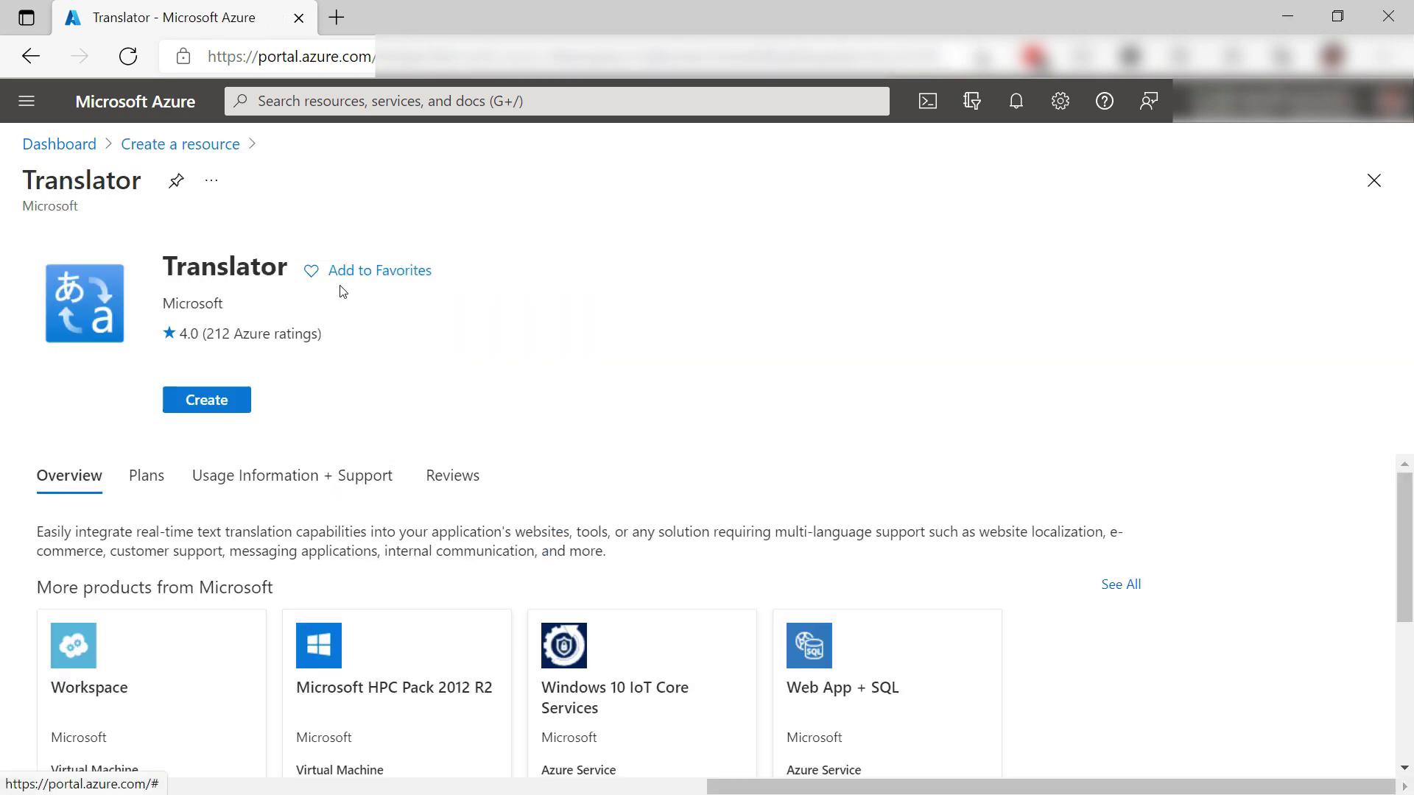
left_click(206, 401)
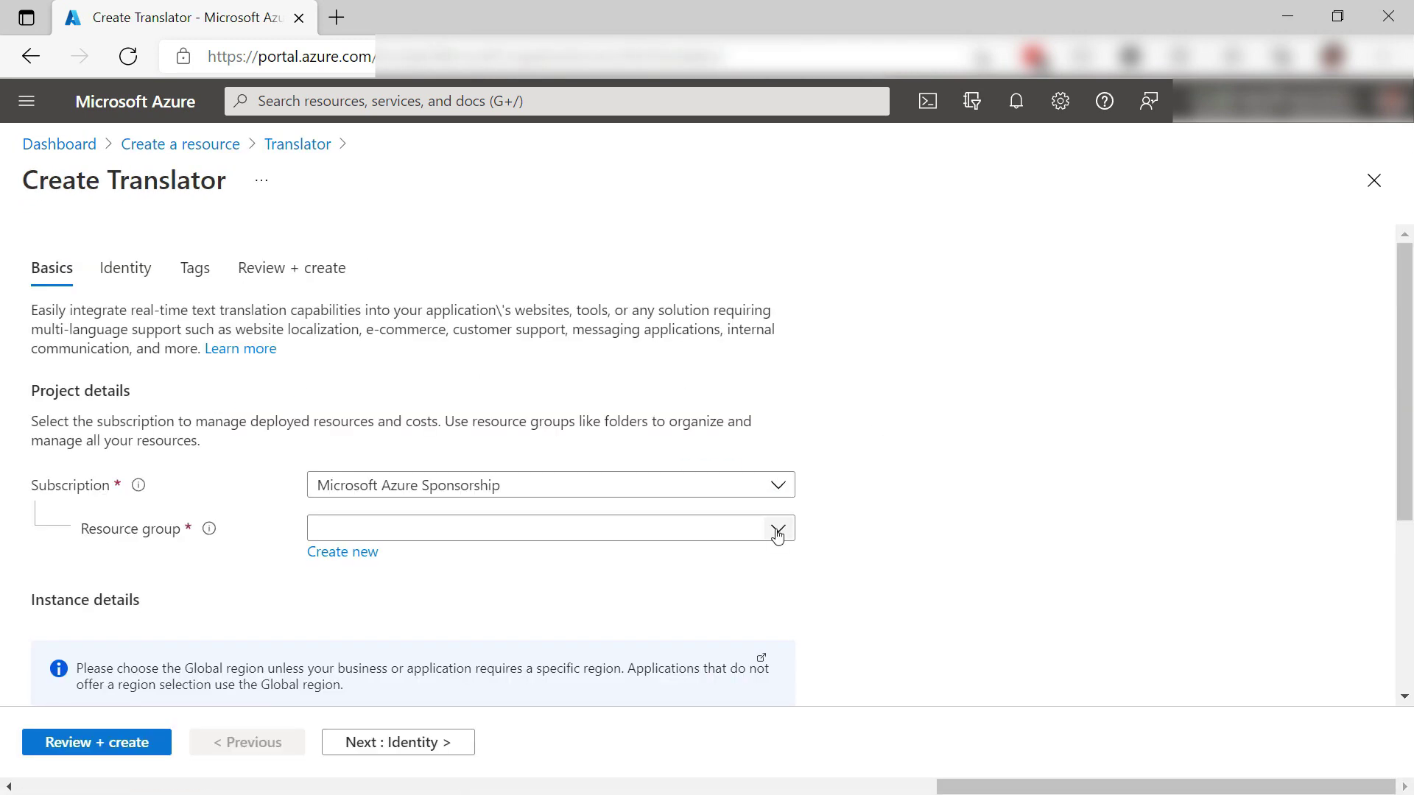
Step: Set the resource group to azuretipsandtricks and the region to East US
left_click(777, 534)
left_click(619, 210)
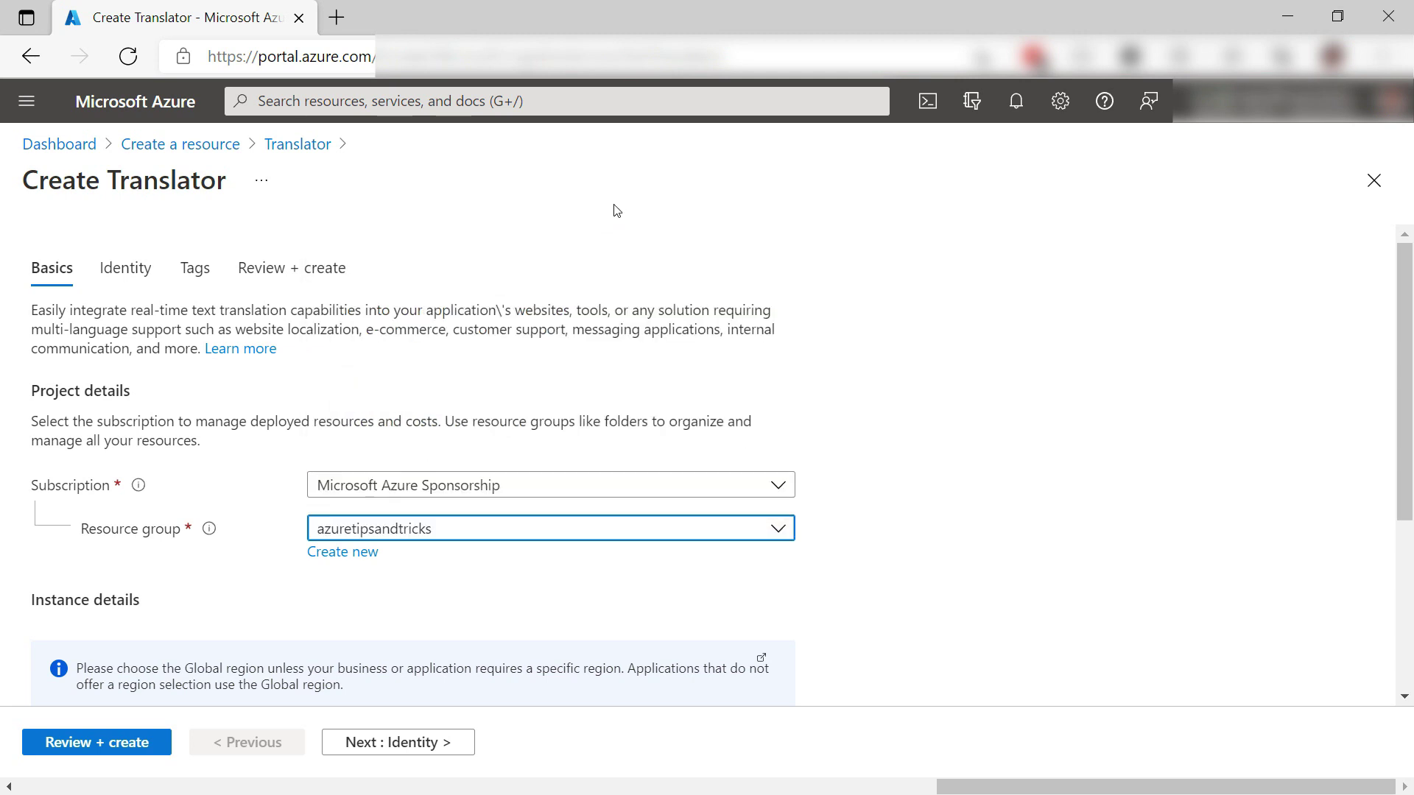
scroll(982, 521, "down", 3)
scroll(982, 521, "down", 3)
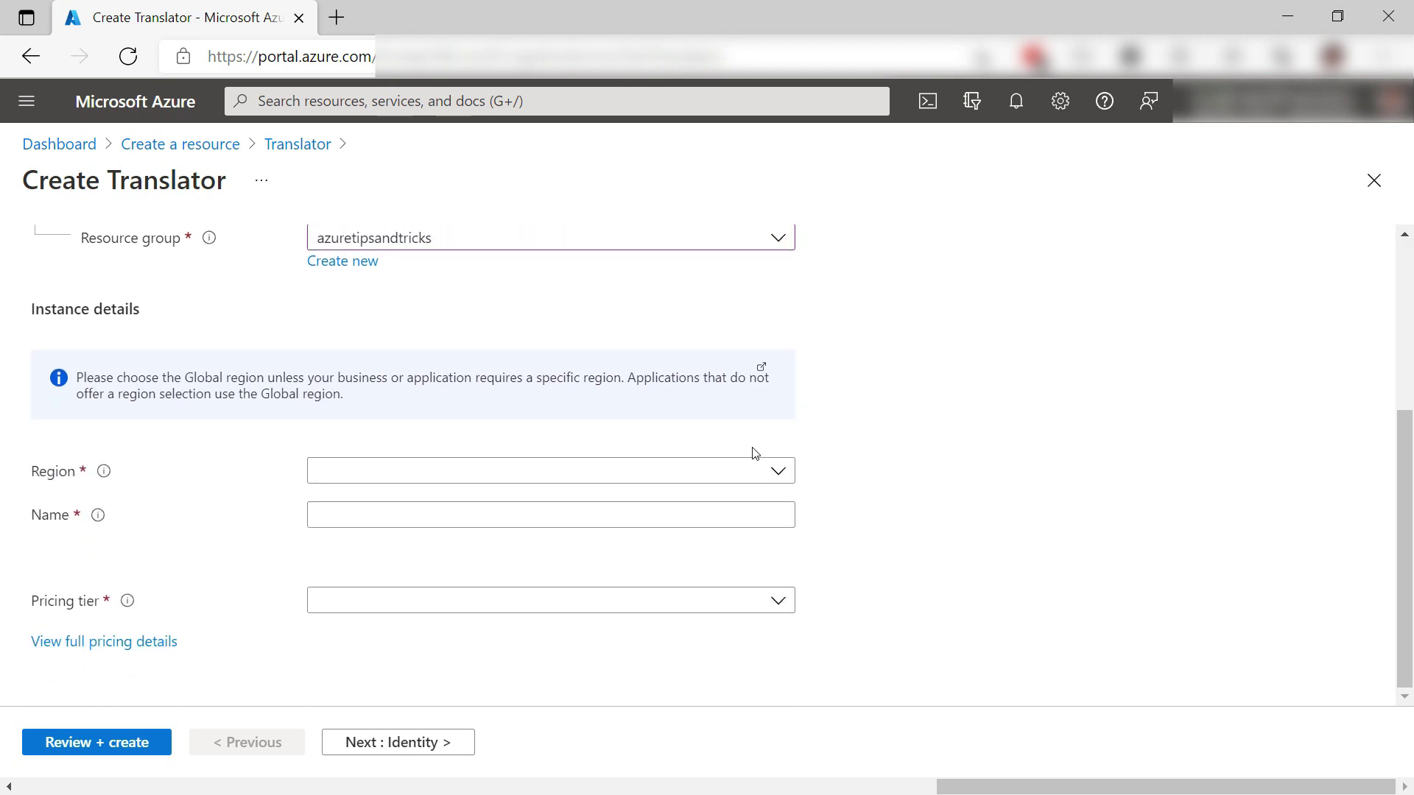
left_click(777, 471)
left_click(656, 185)
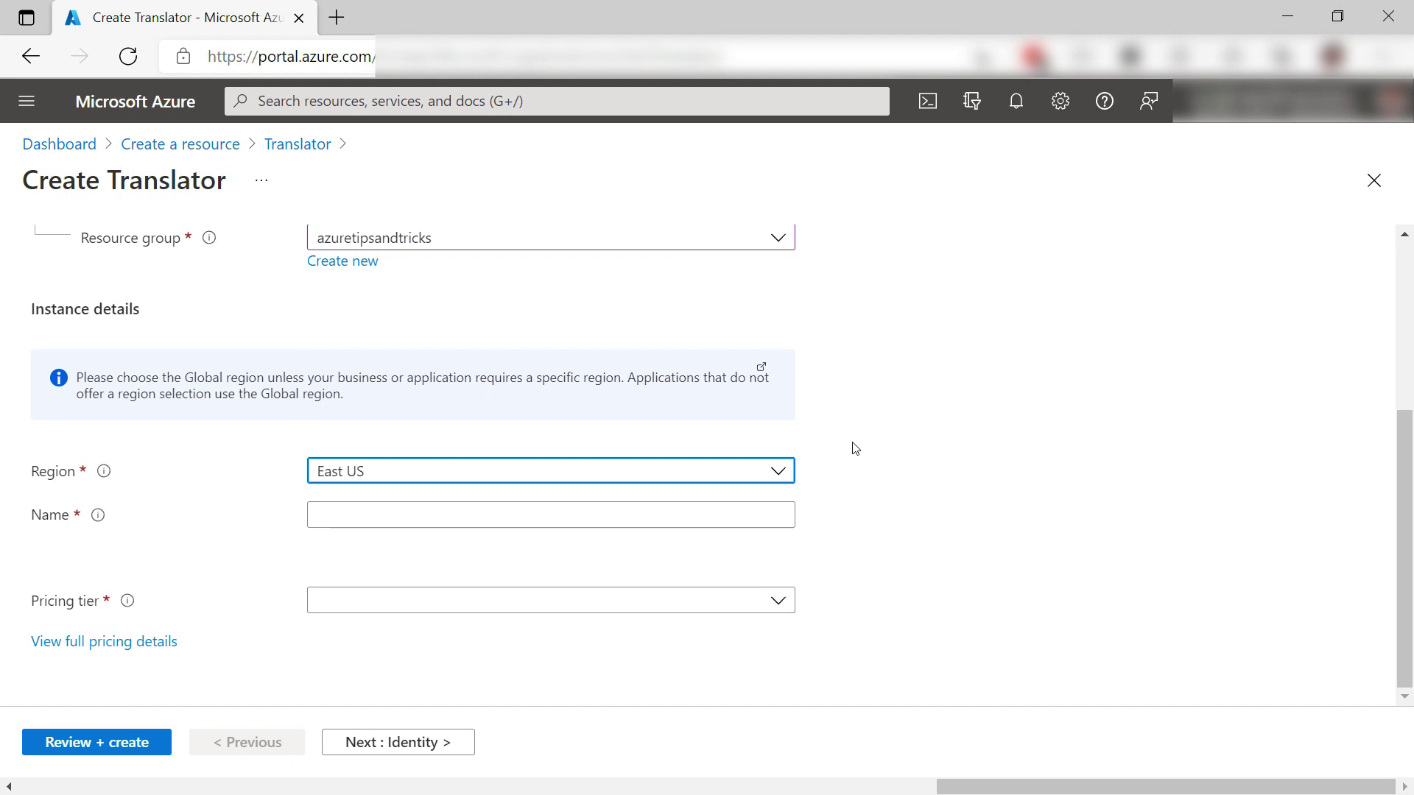
Step: Name the resource translatortip, choose the Free F0 pricing tier, and review and create it
left_click(609, 508)
type("translatortip")
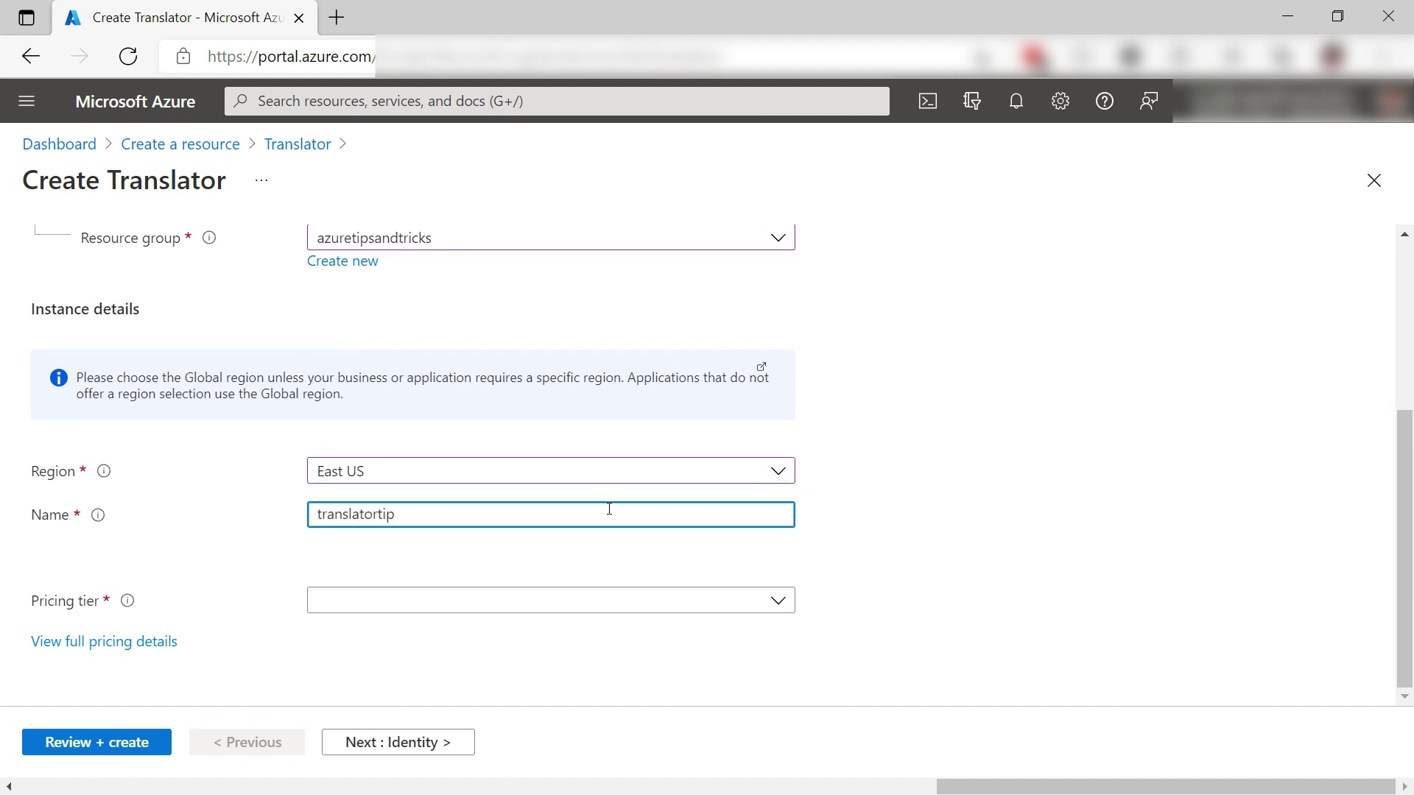
key("Tab")
left_click(779, 600)
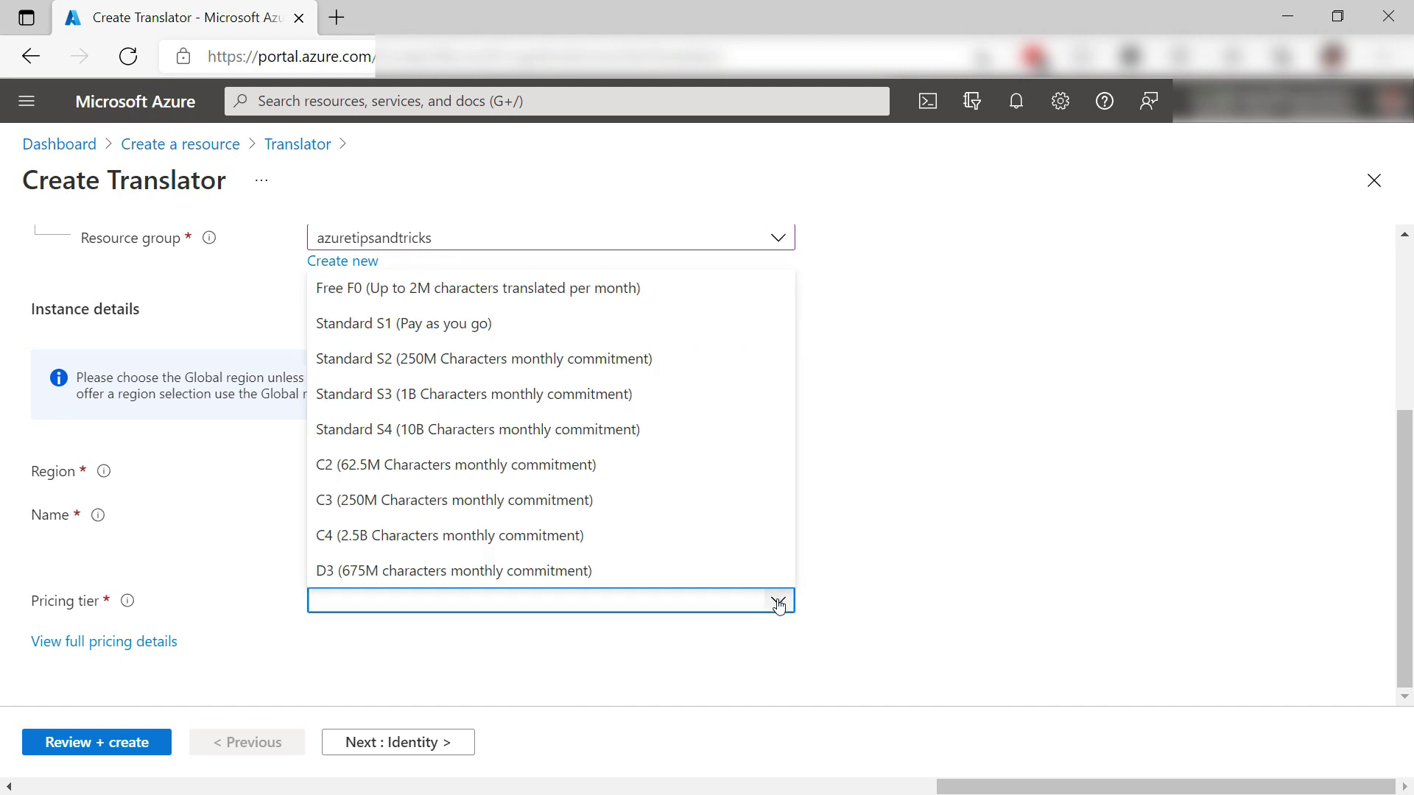
left_click(626, 292)
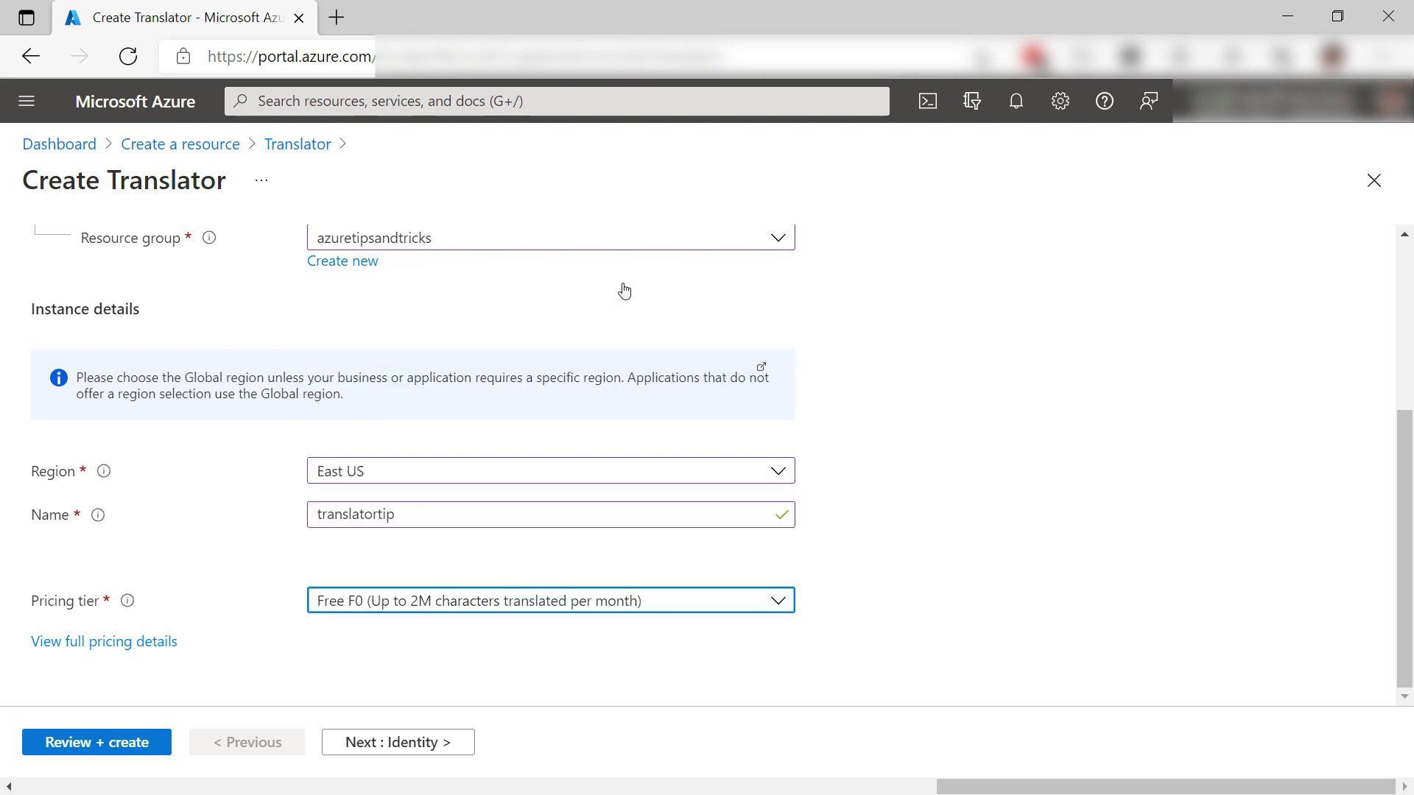
left_click(117, 748)
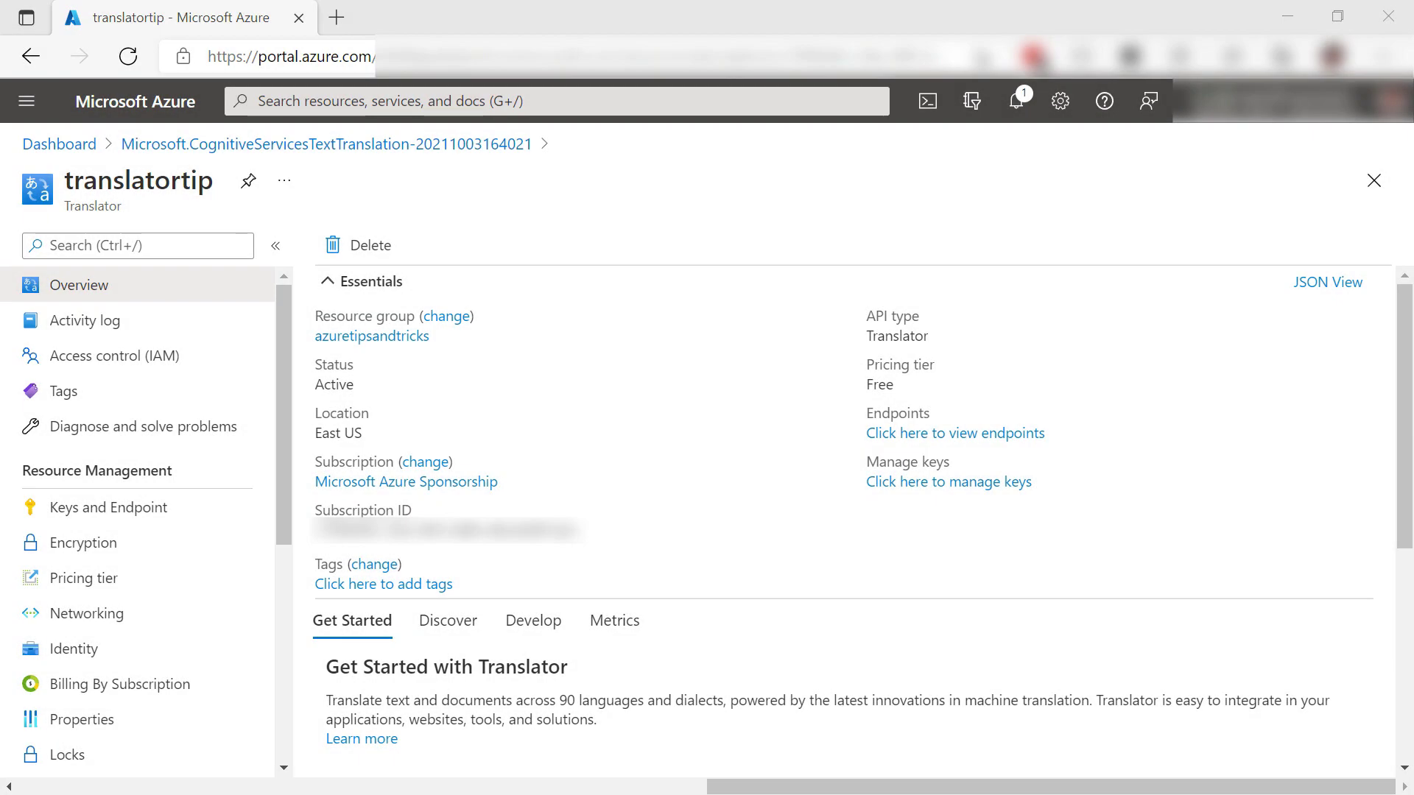
Step: Show the Keys and Endpoint page of the translatortip resource
left_click(107, 506)
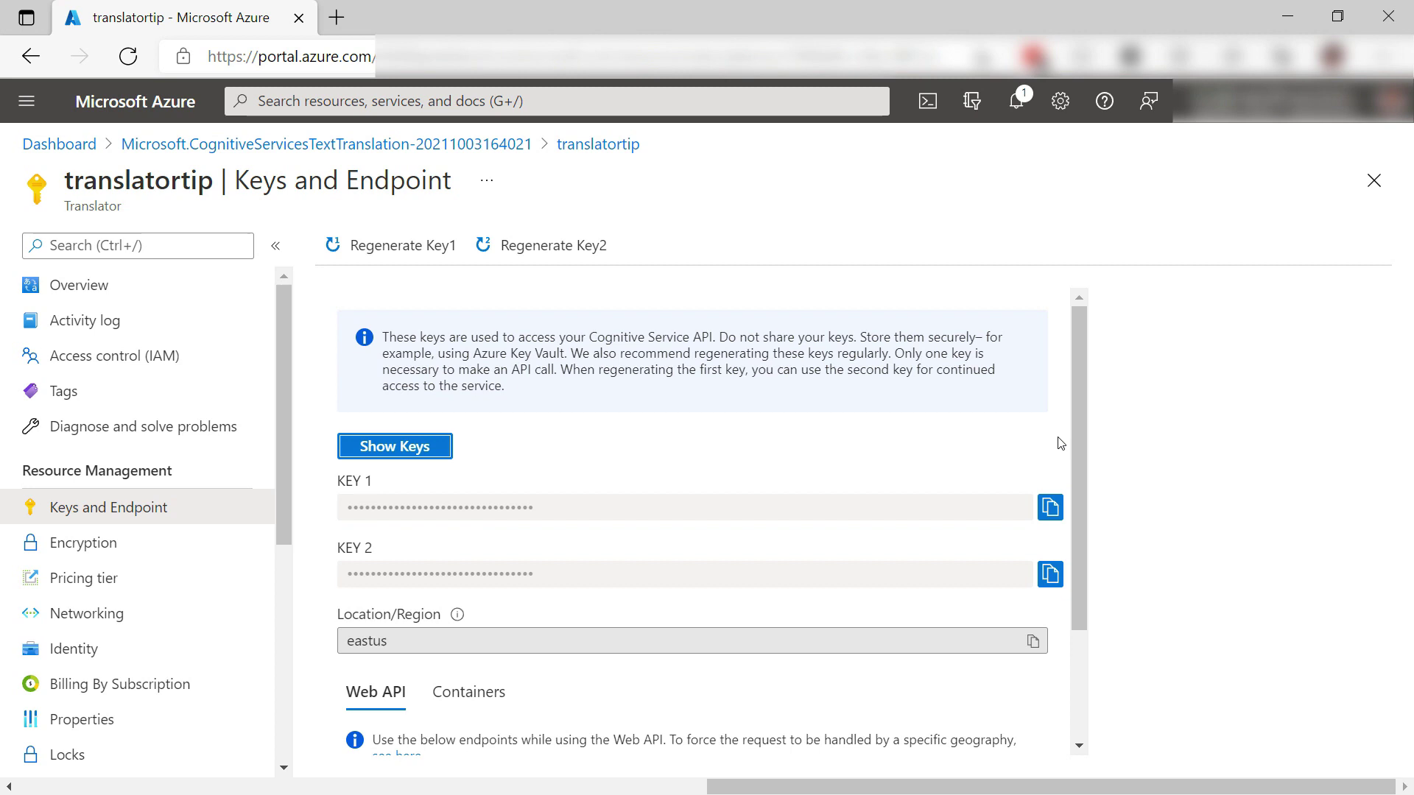
scroll(1052, 439, "down", 1)
scroll(1052, 440, "down", 1)
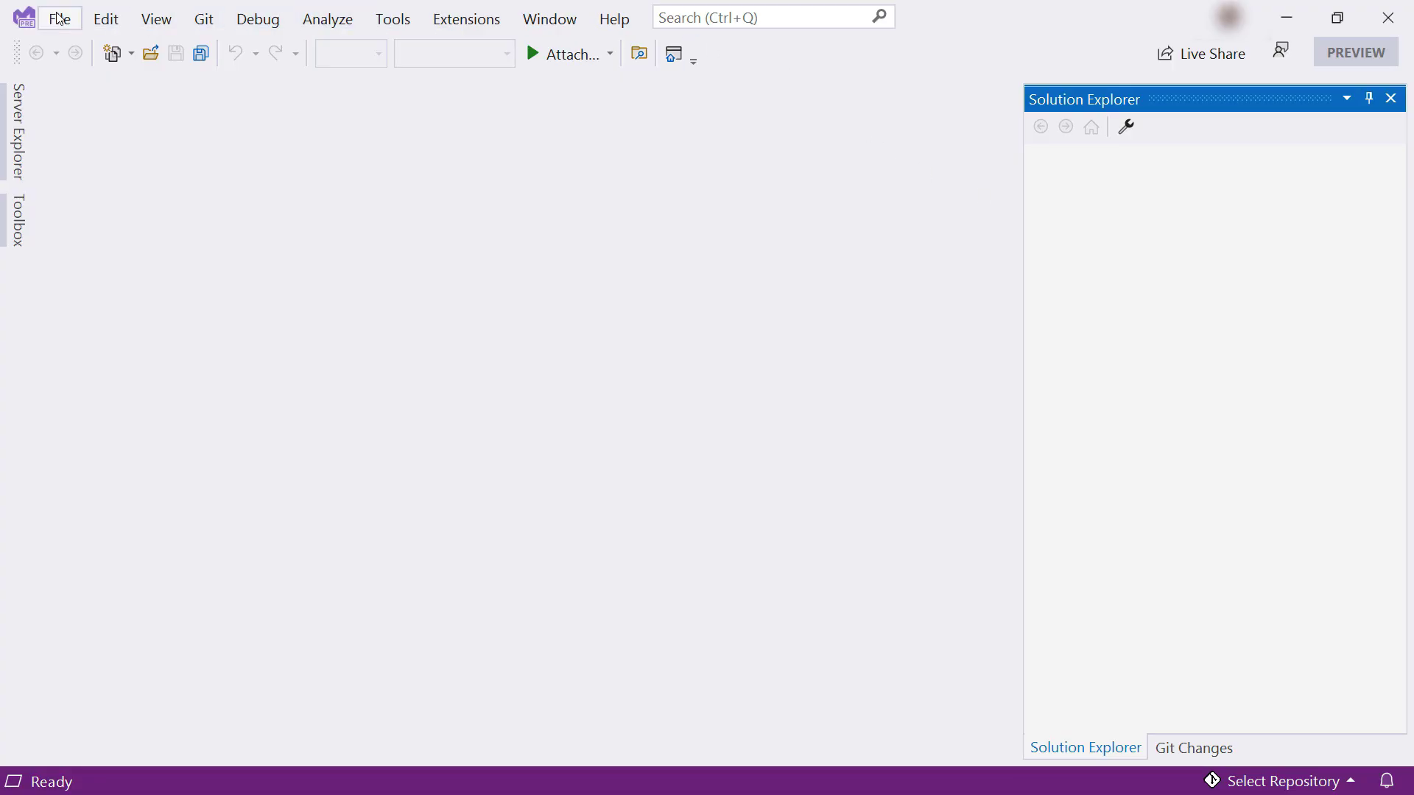
Step: Choose the C# Console Application template for a new project
left_click(64, 17)
left_click(472, 48)
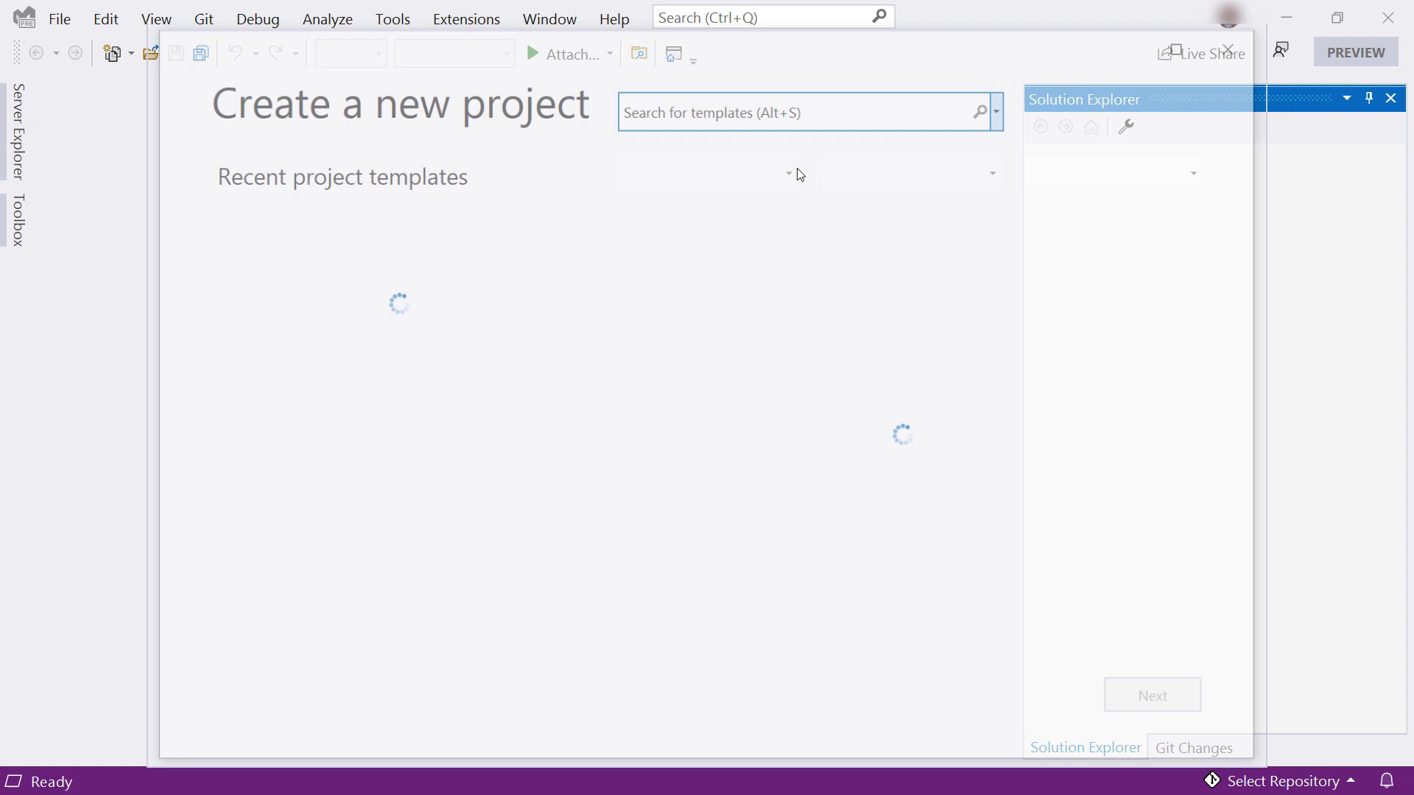
left_click(725, 107)
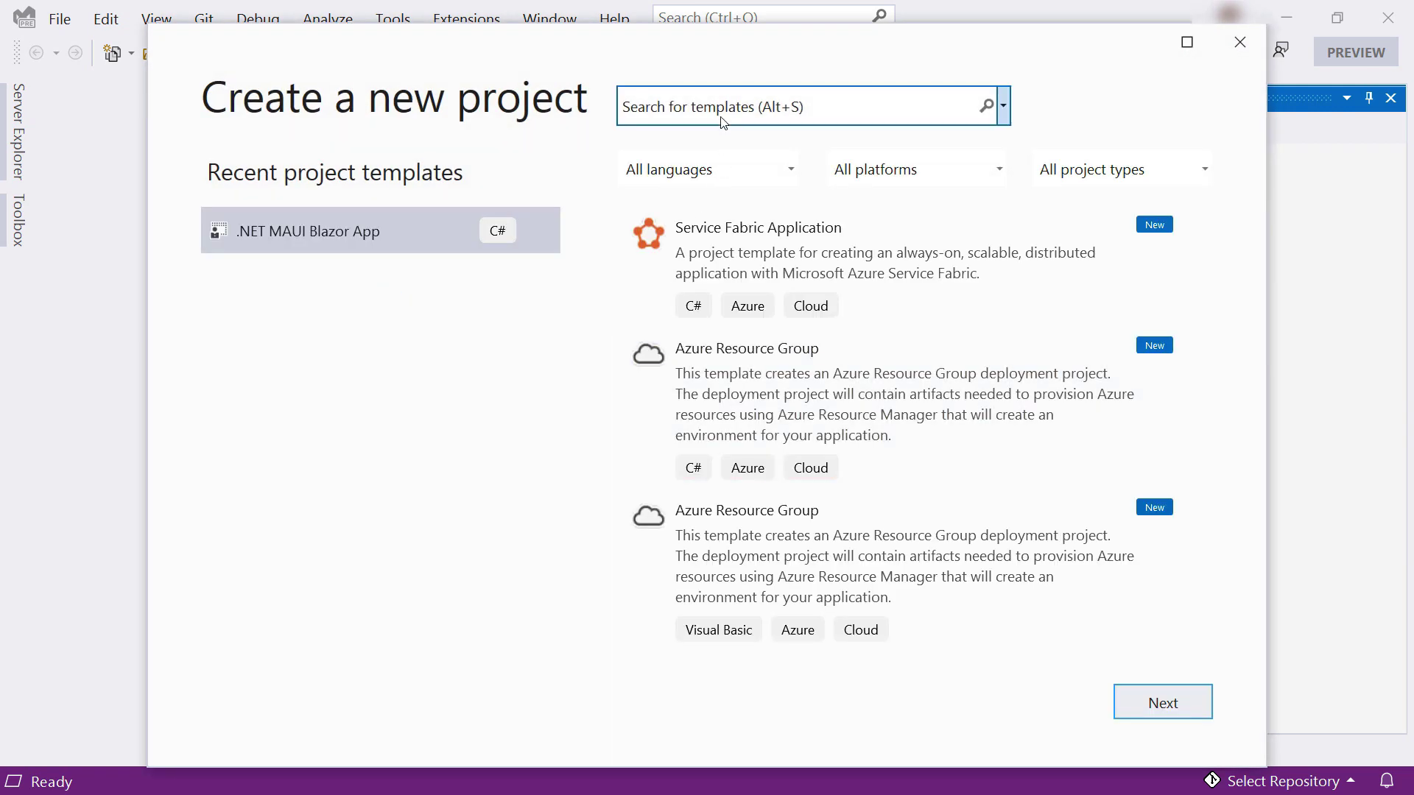
type("console")
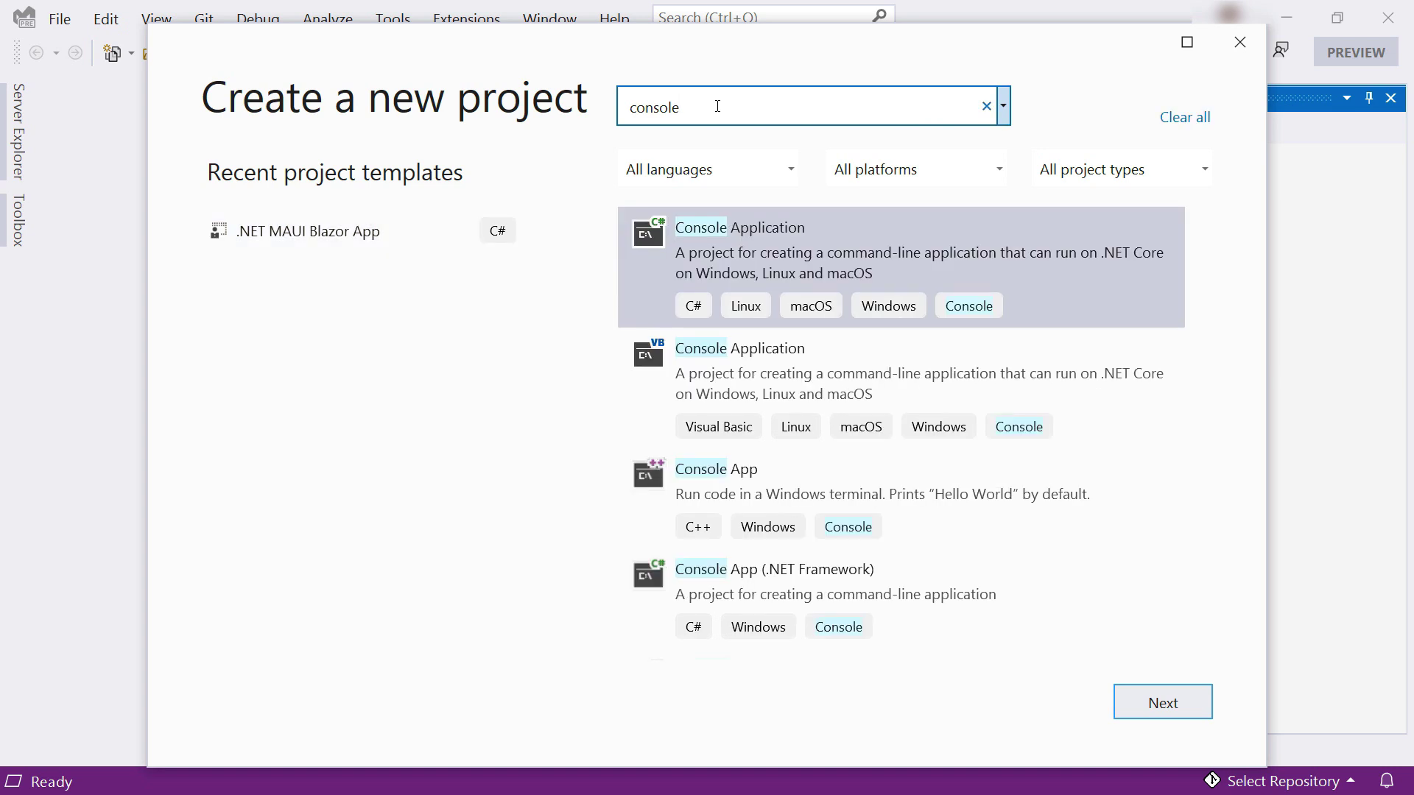
left_click(1162, 703)
Step: Name the project ConsoleTranslate in D:\translate\ and create it on .NET 6.0
left_click(397, 252)
key("BackSpace")
key("BackSpace")
key("BackSpace")
type("Translate")
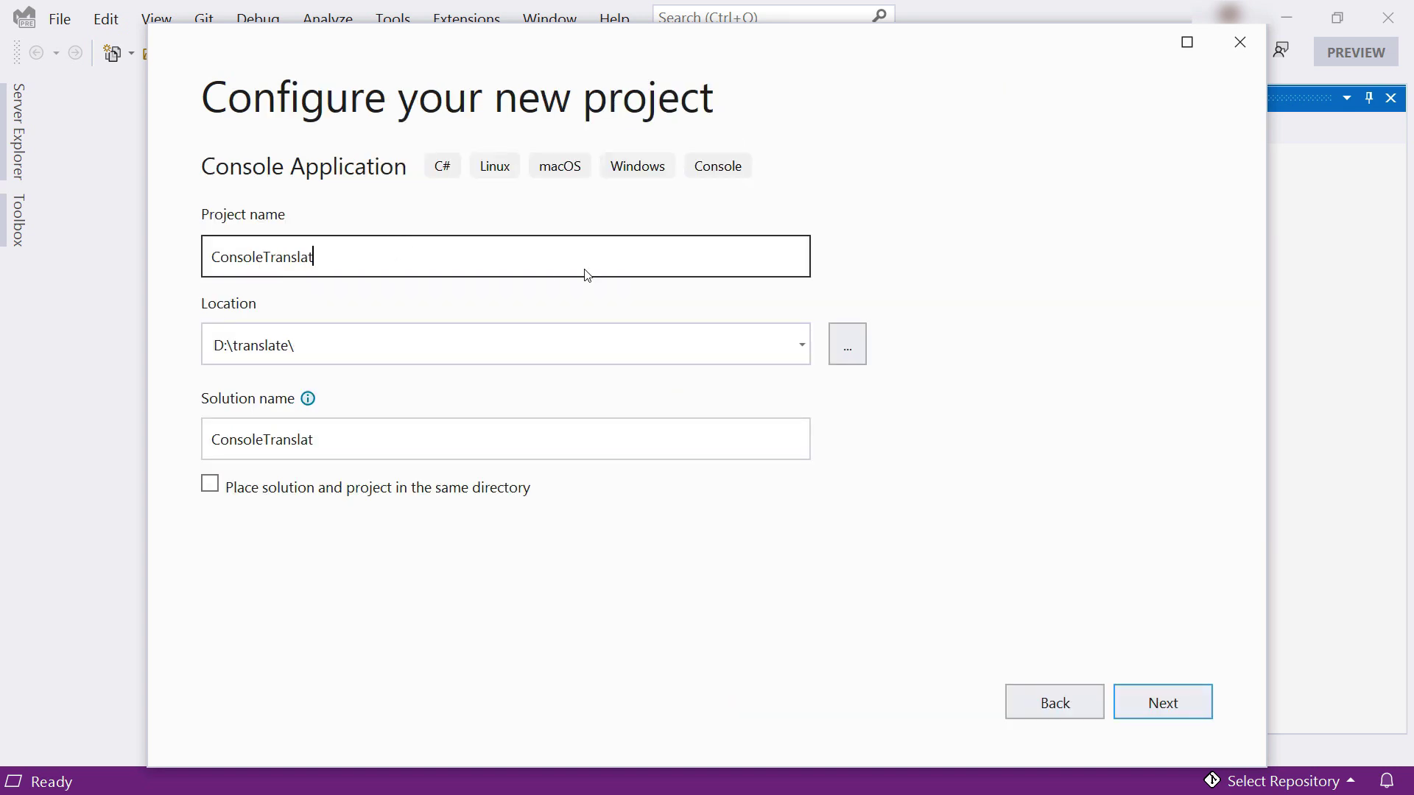
left_click(1152, 704)
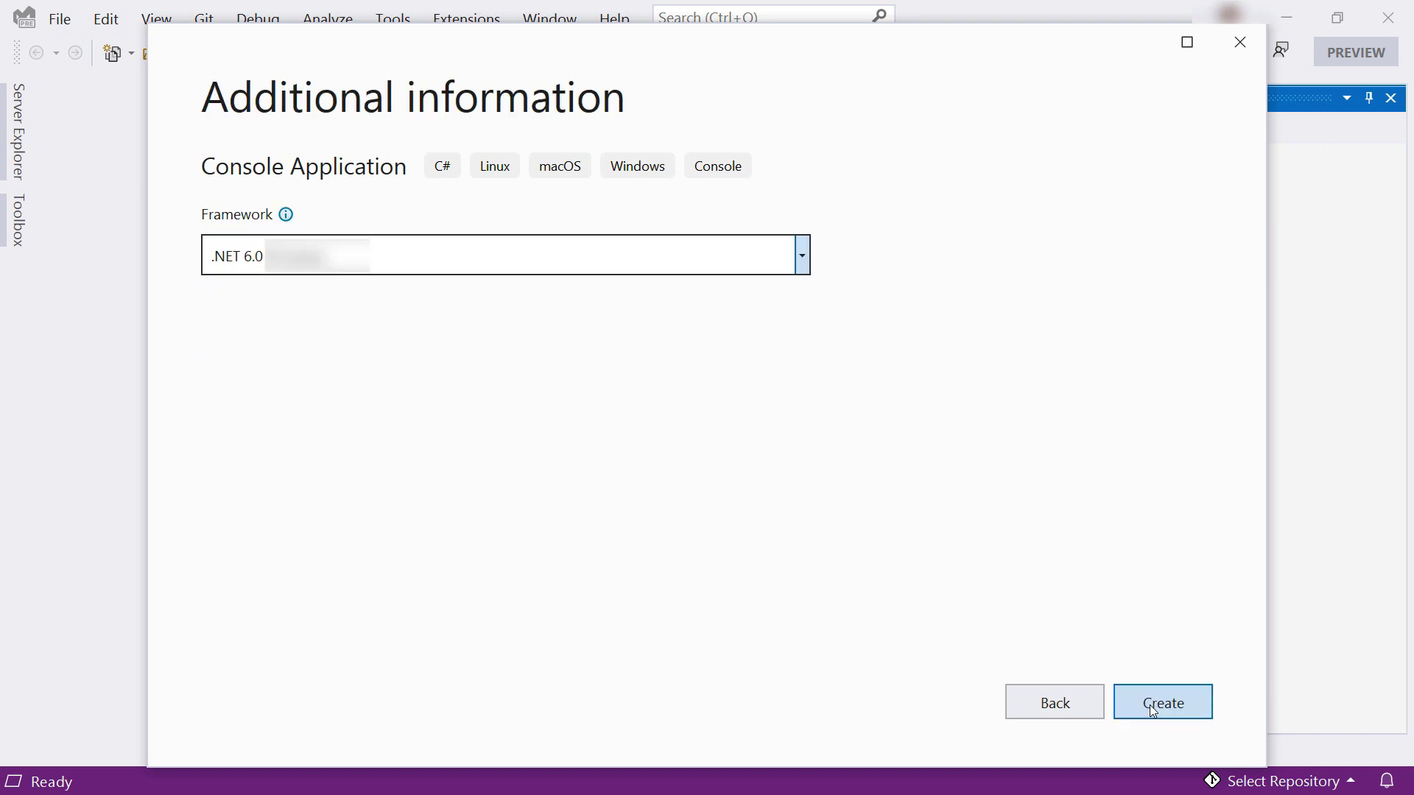
left_click(1153, 708)
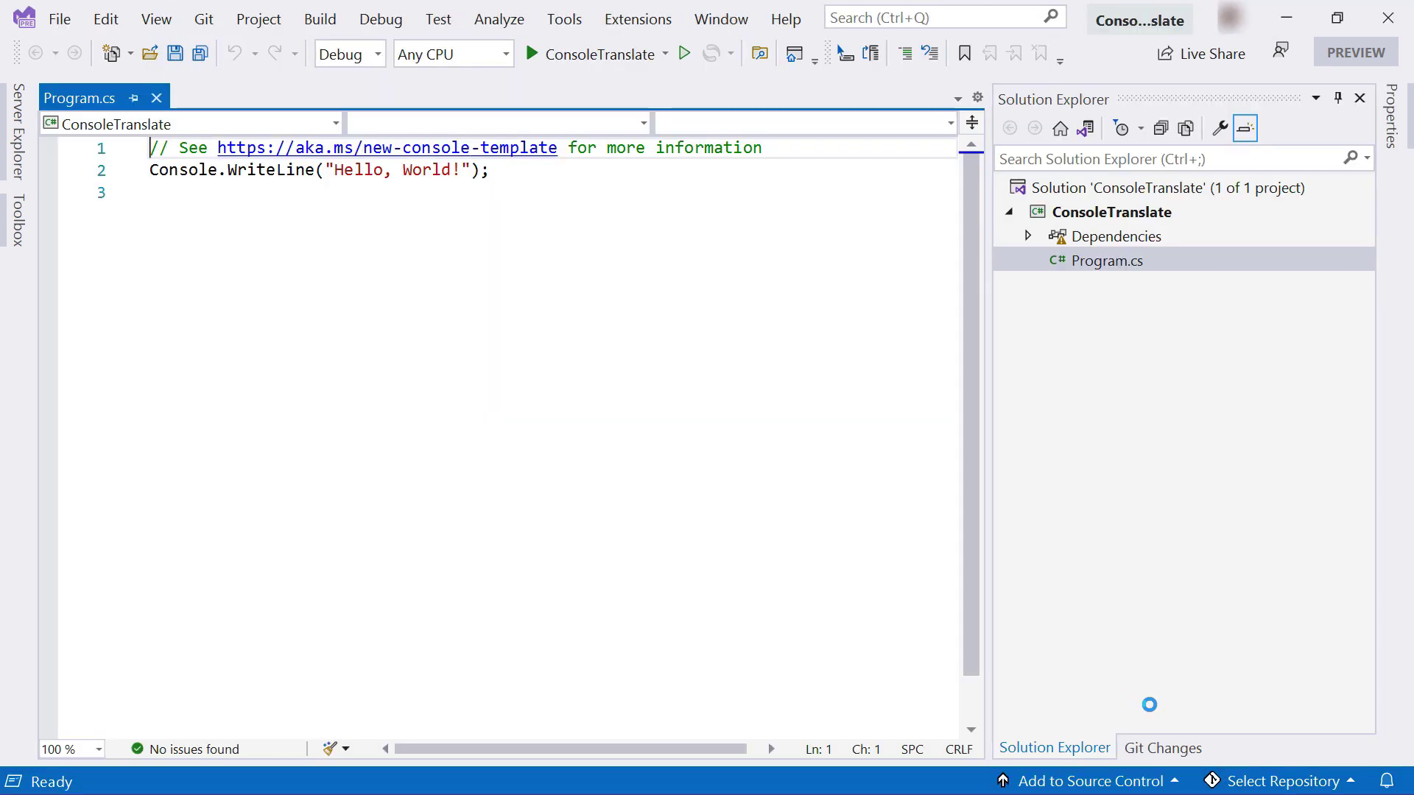
Step: Replace the starter code with the Translator sample and bring up the Dependencies context menu
left_click(413, 278)
key("ctrl+a")
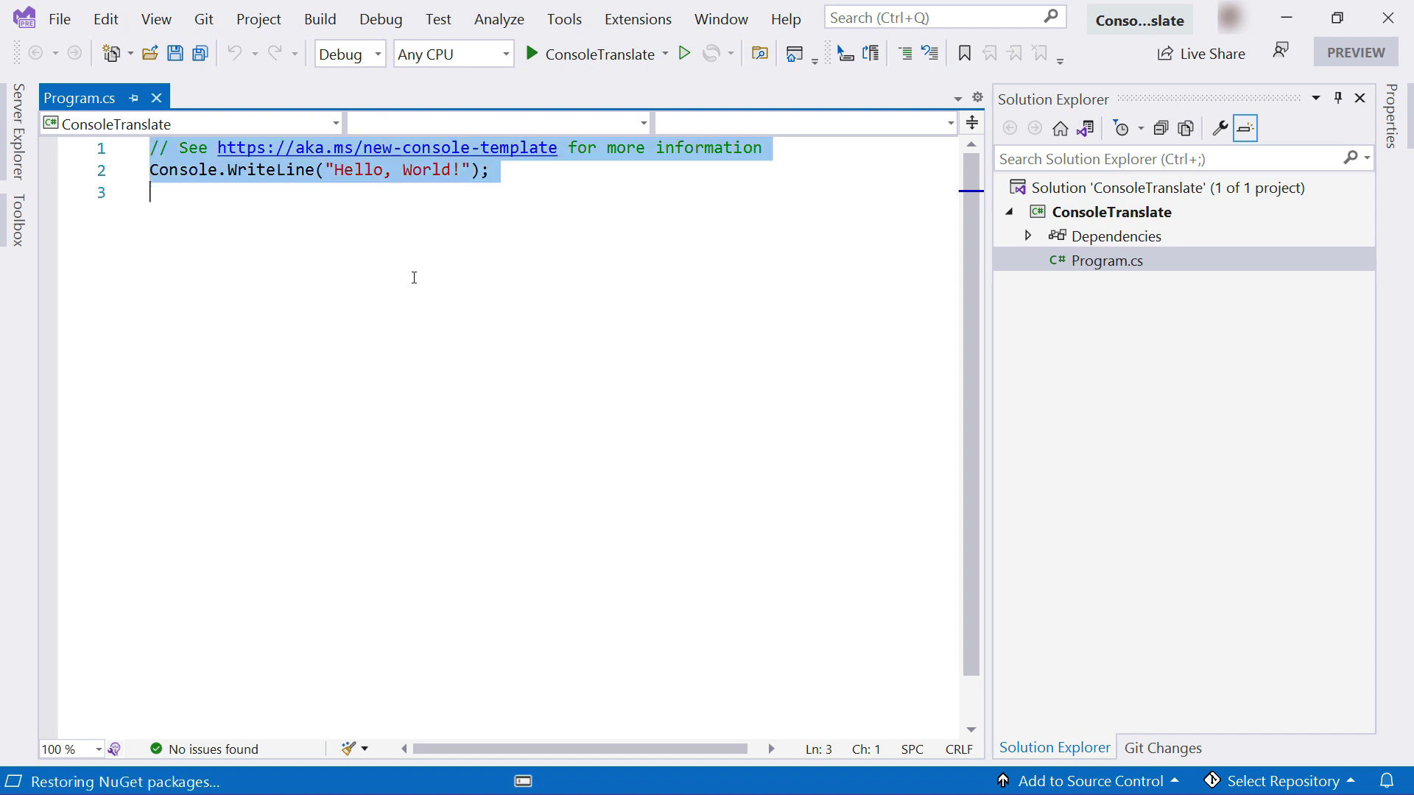
key("ctrl+v")
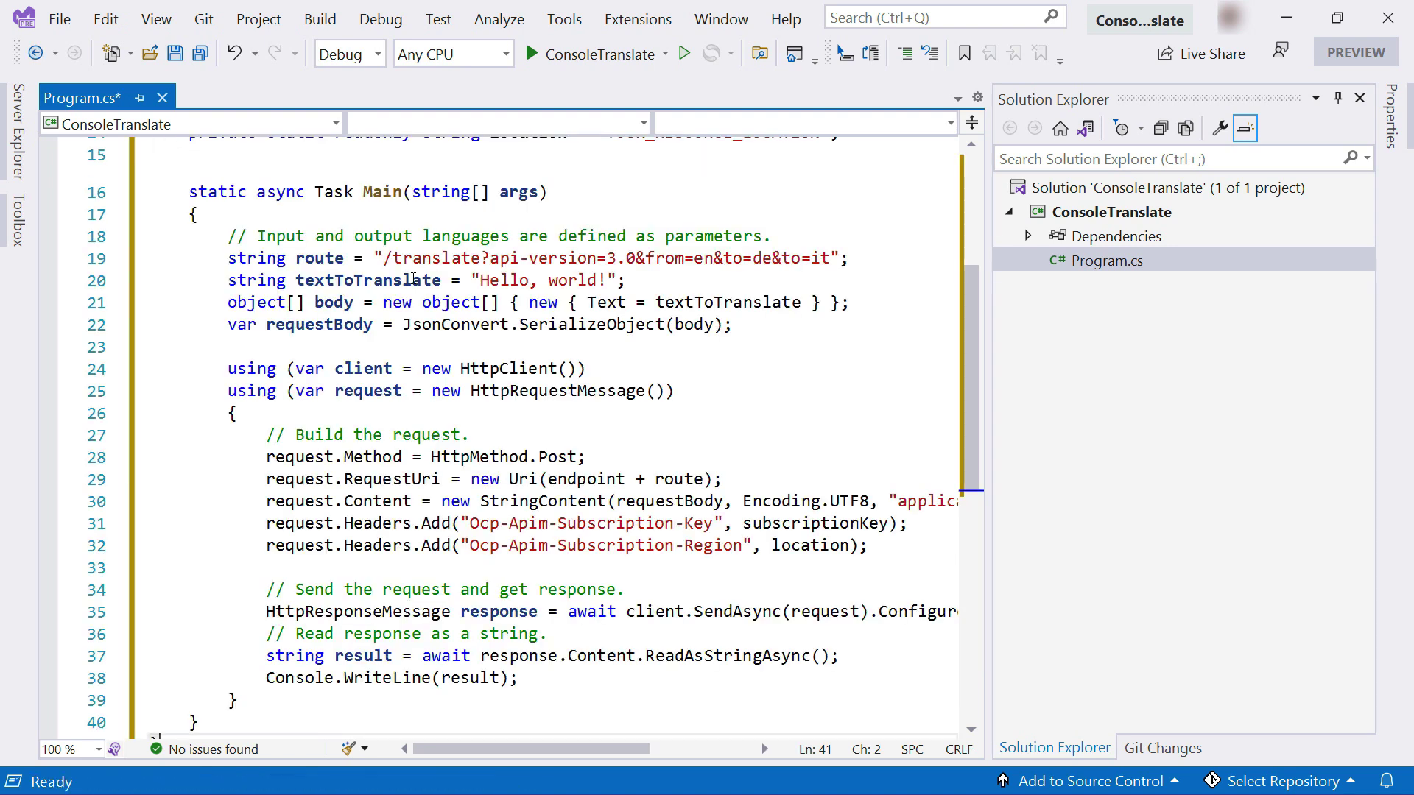
scroll(414, 278, "up", 5)
scroll(420, 279, "up", 5)
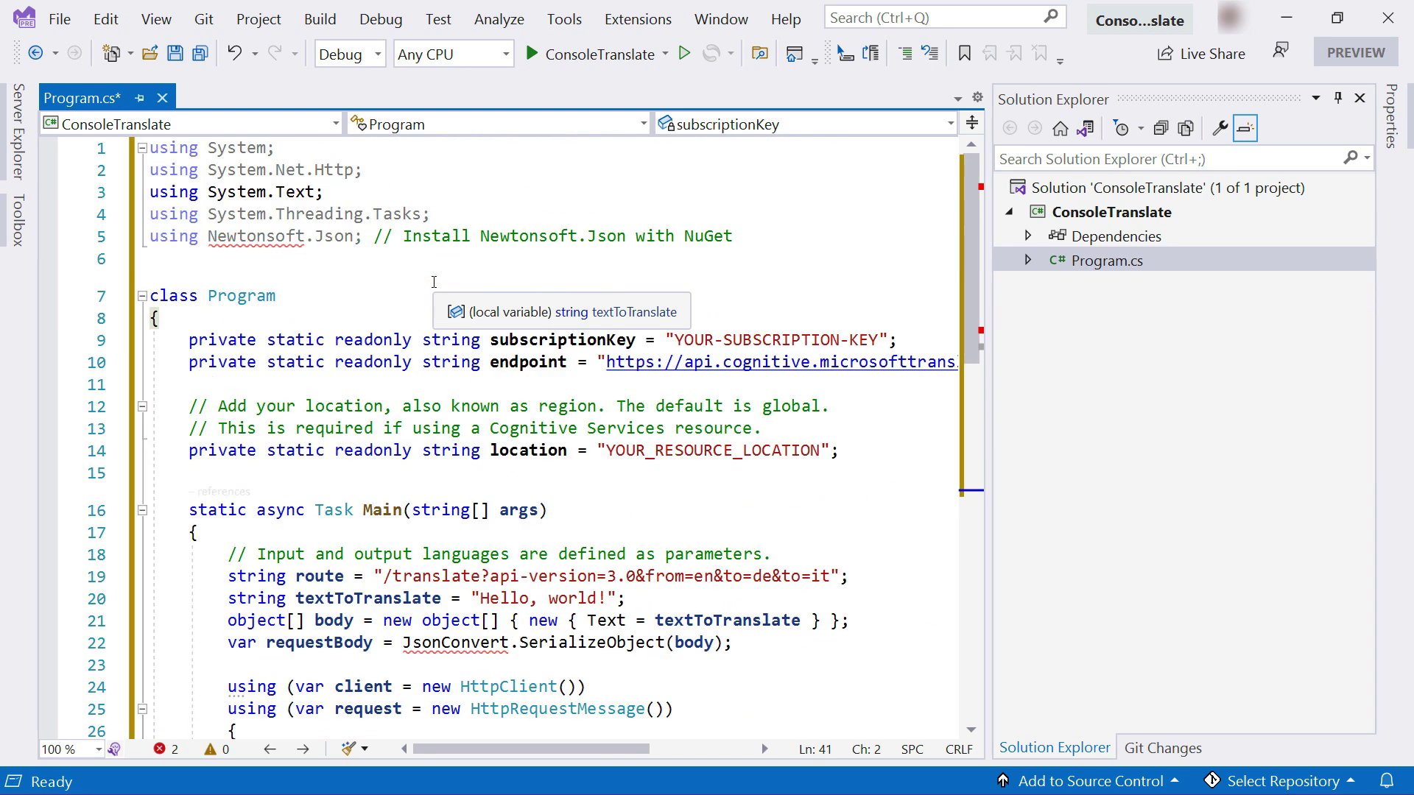
left_click(1108, 236)
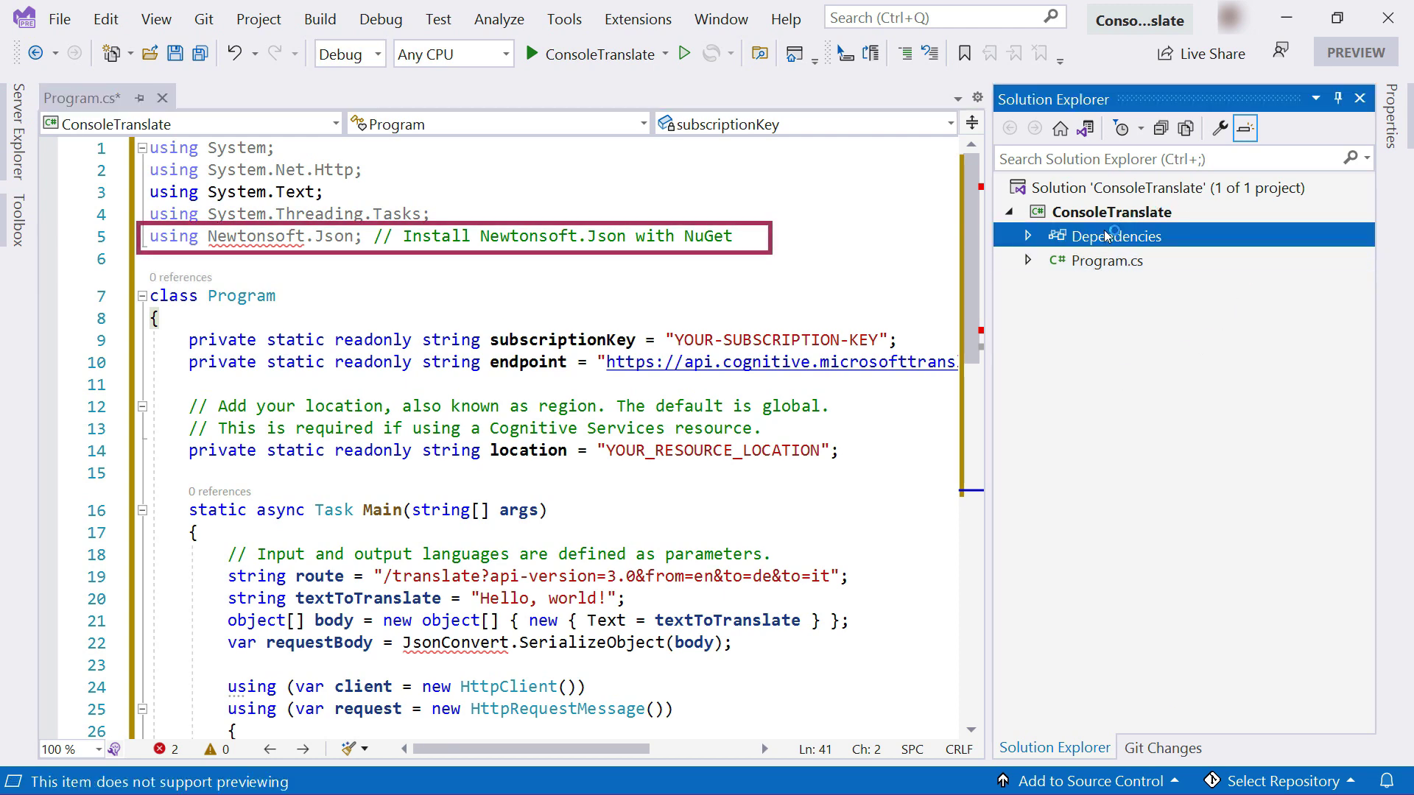
right_click(1108, 235)
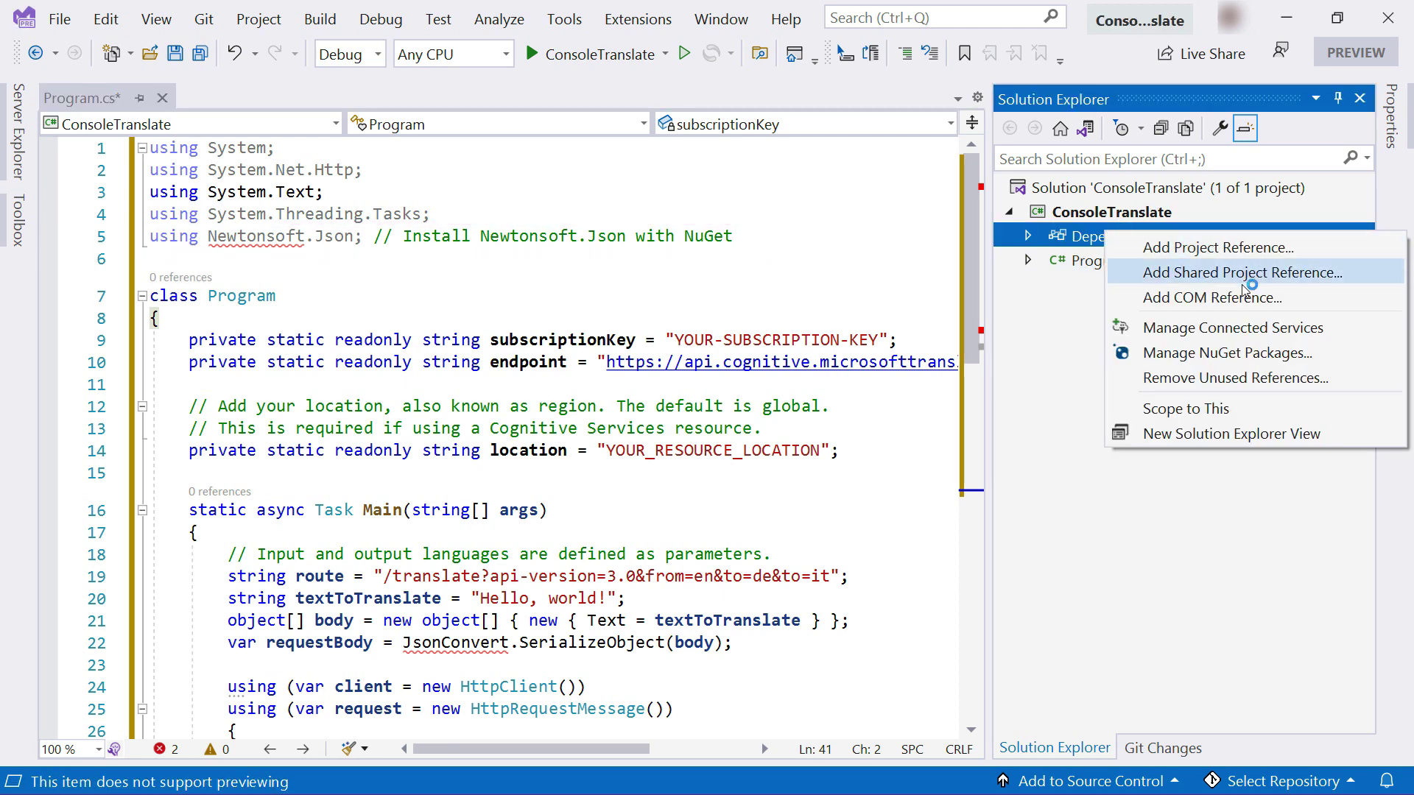
Step: Install Newtonsoft.Json 13.0.1 from NuGet and return to Program.cs
left_click(1227, 353)
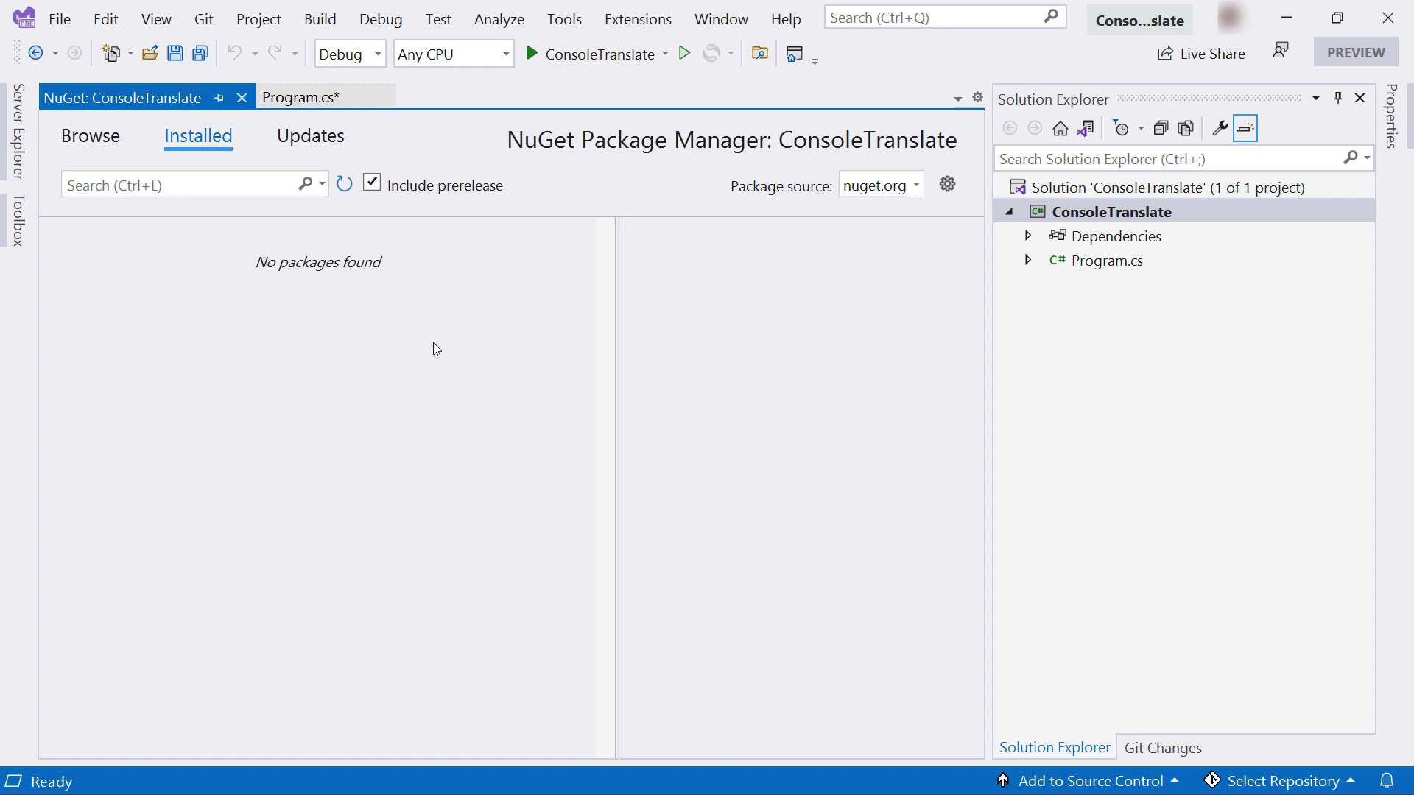
left_click(101, 141)
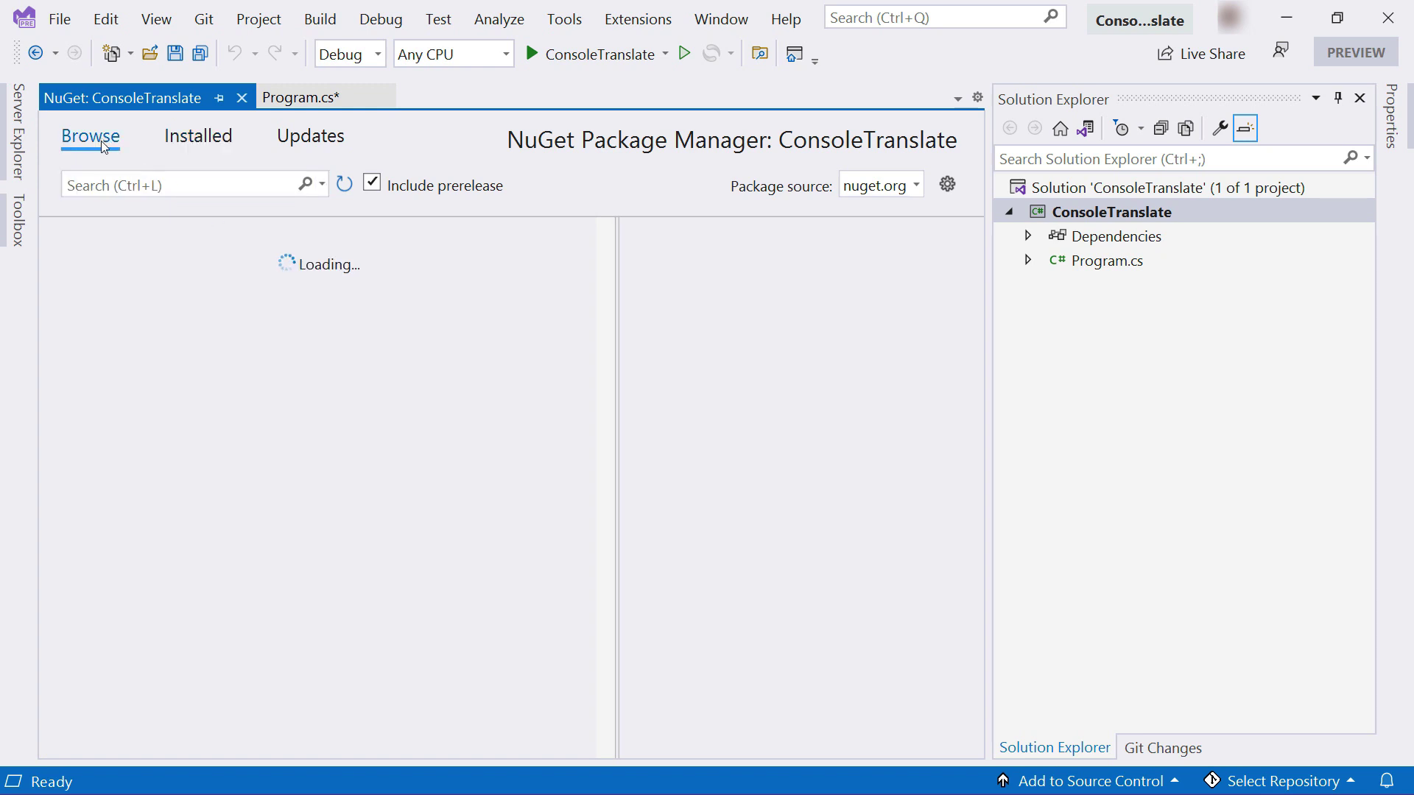
left_click(179, 185)
type("newtonsoft")
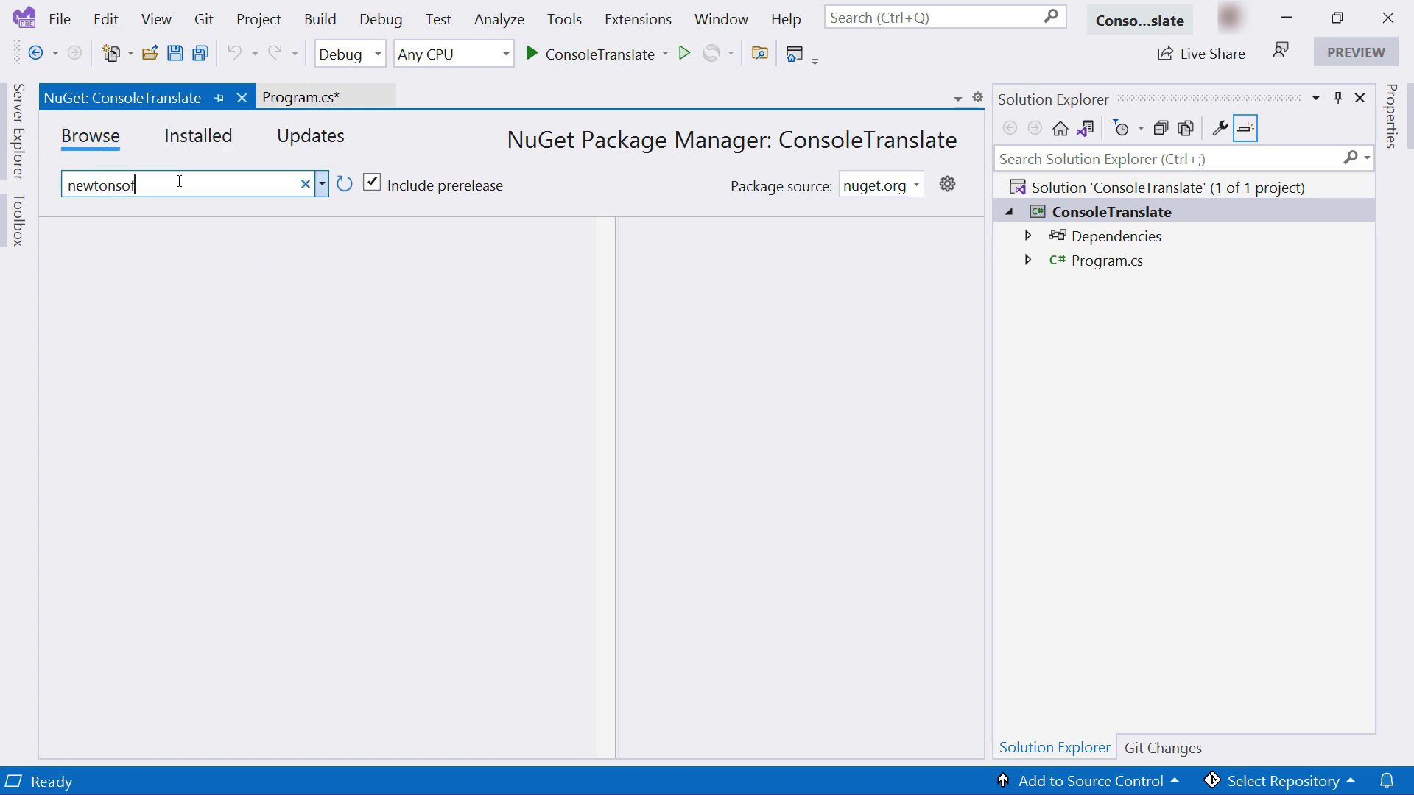
left_click(356, 274)
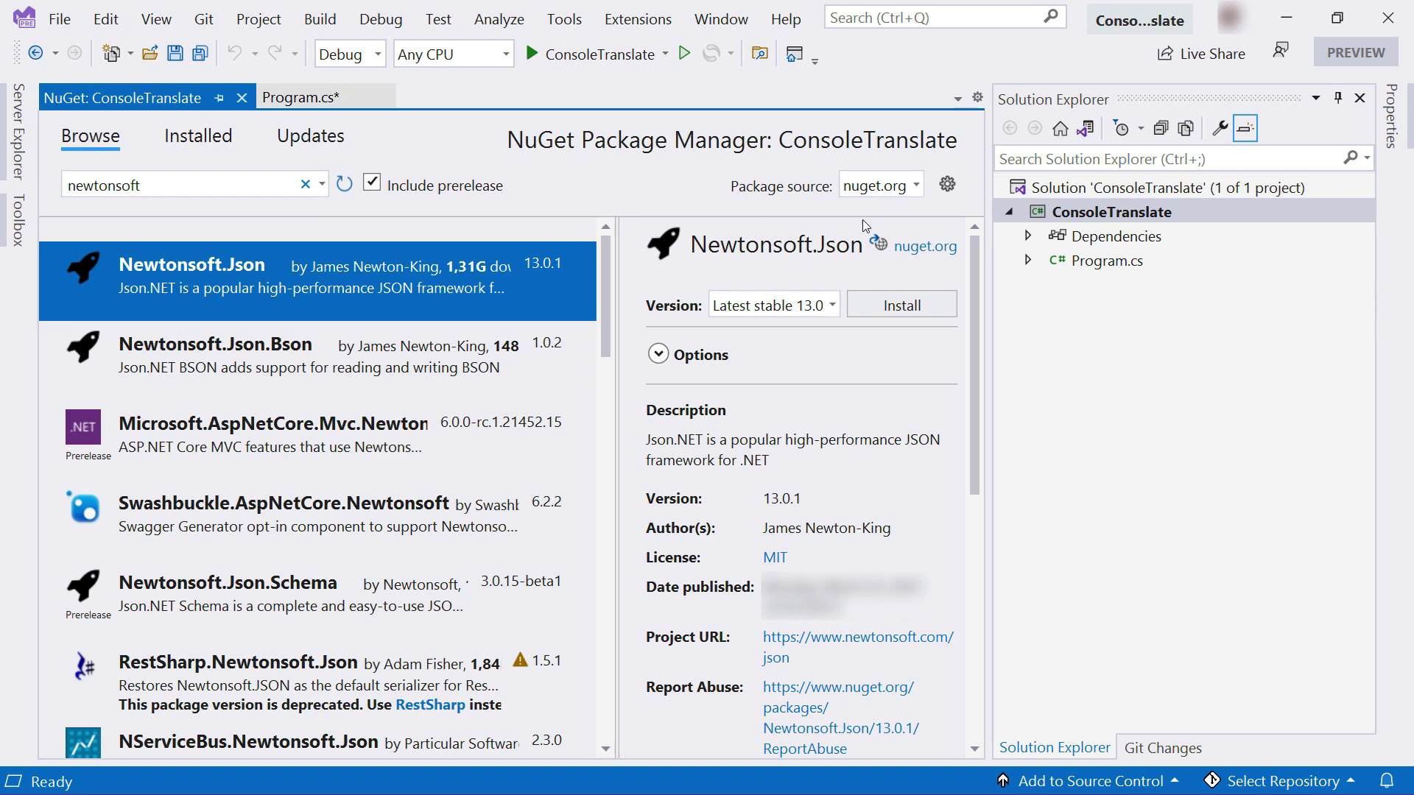
left_click(921, 296)
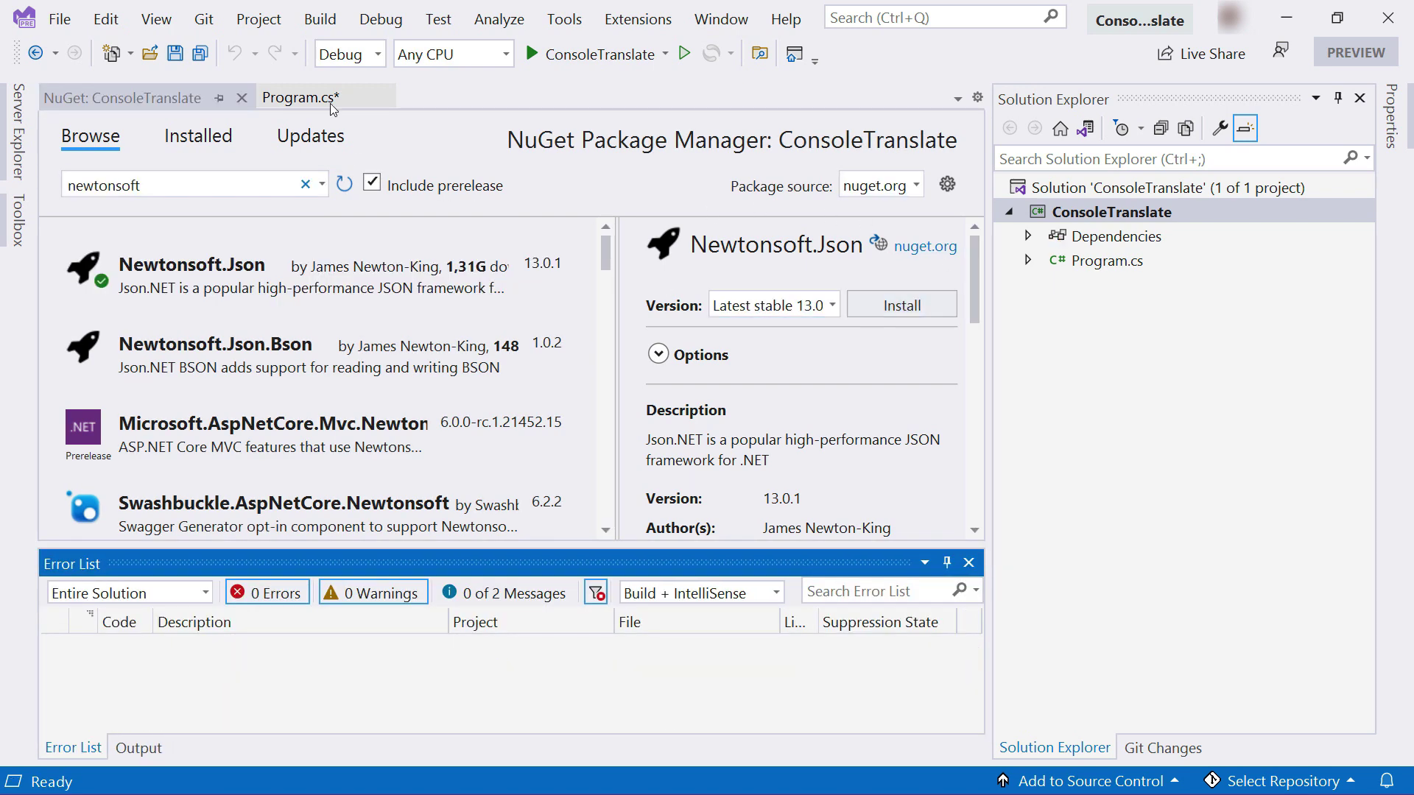
left_click(298, 98)
Step: Paste the real subscription key, set the location to eastus, and save Program.cs
left_click(553, 257)
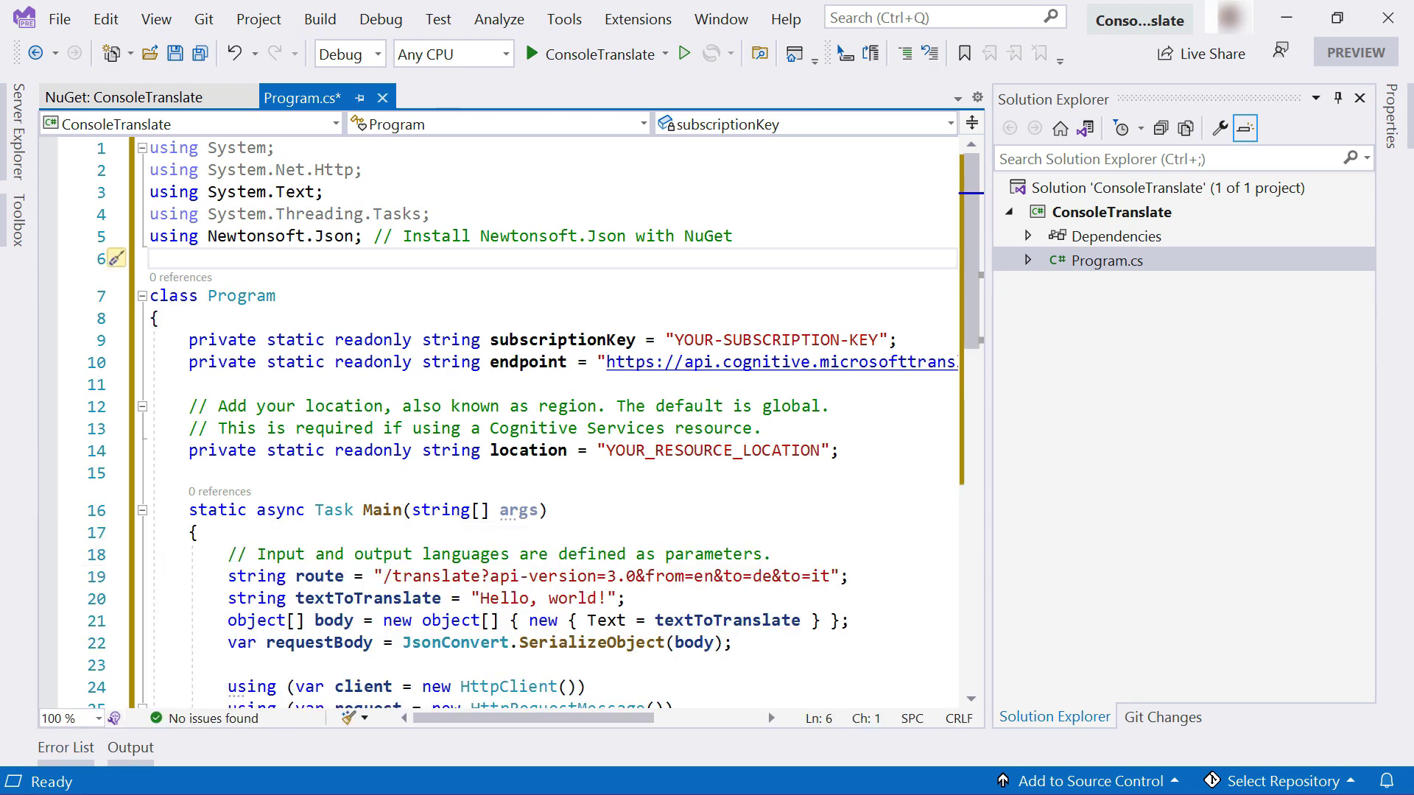
left_click(1337, 98)
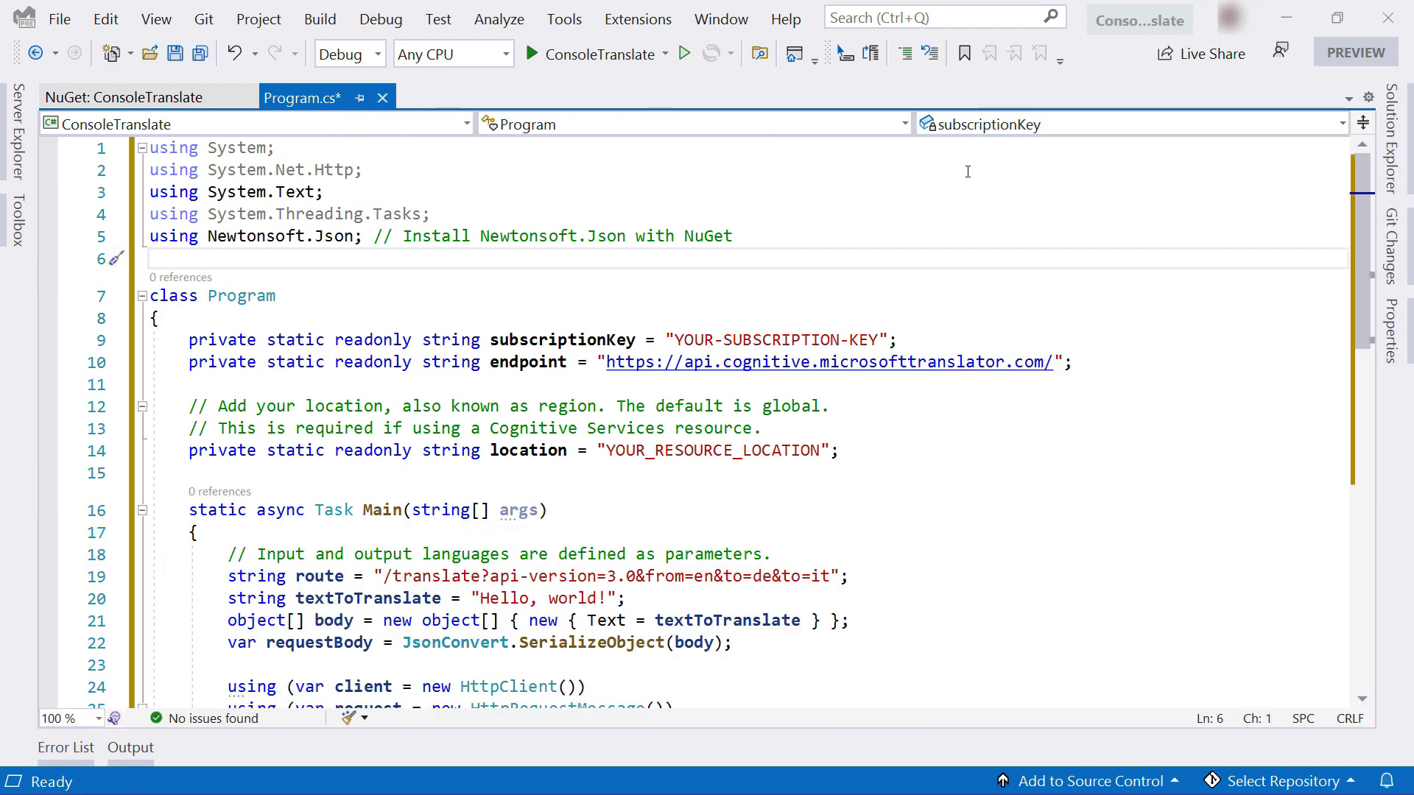
left_click_drag(676, 338, 884, 338)
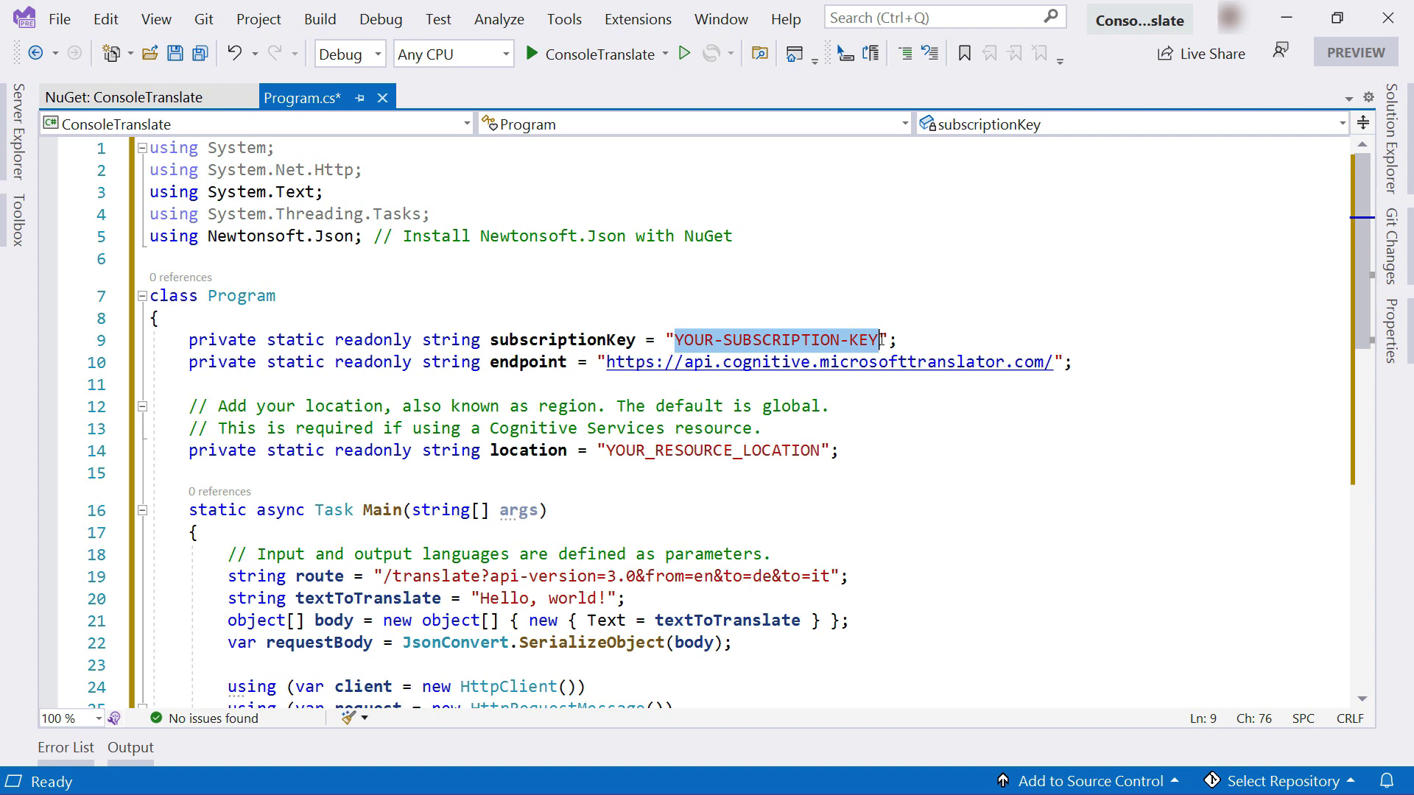
key("ctrl+v")
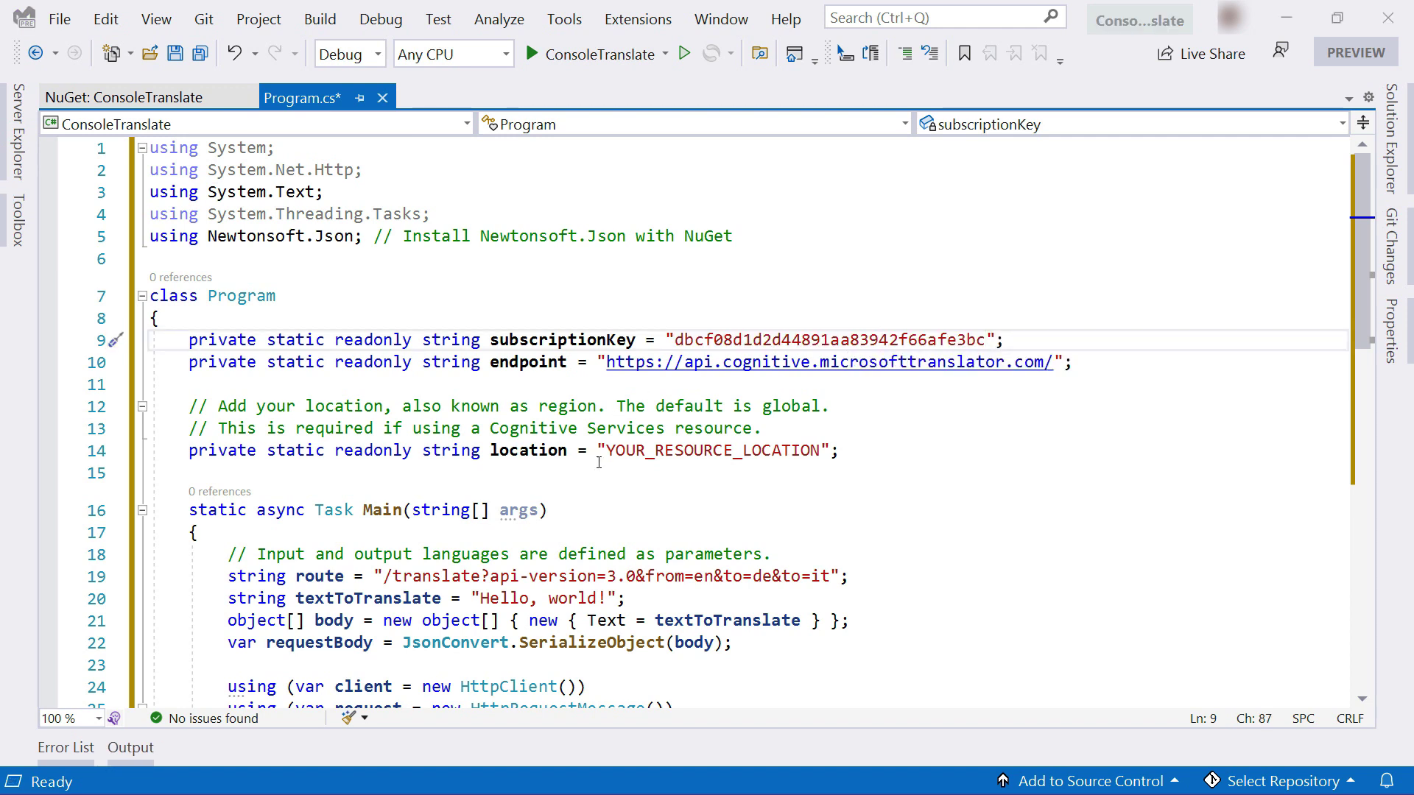
left_click_drag(609, 449, 818, 450)
type("eastus")
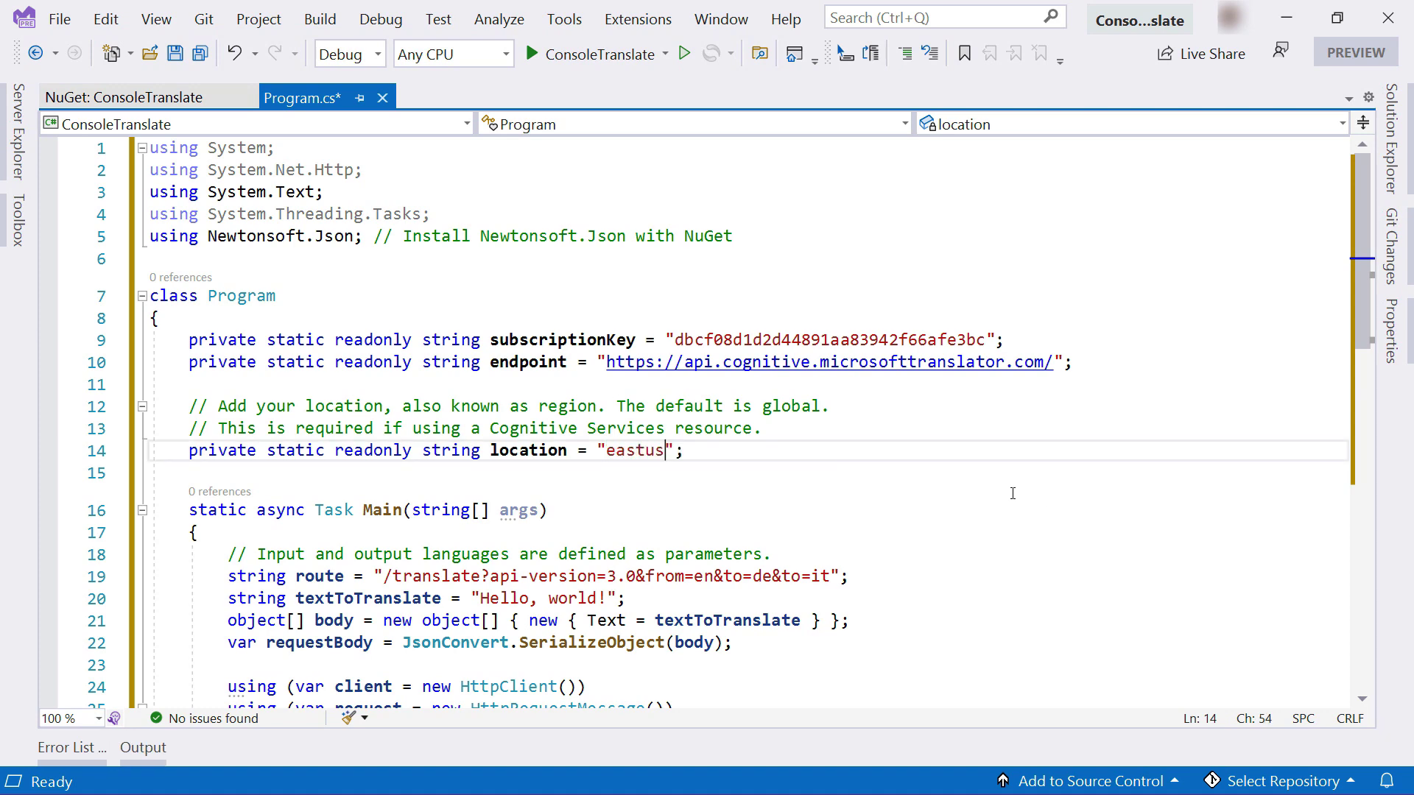
key("ctrl+s")
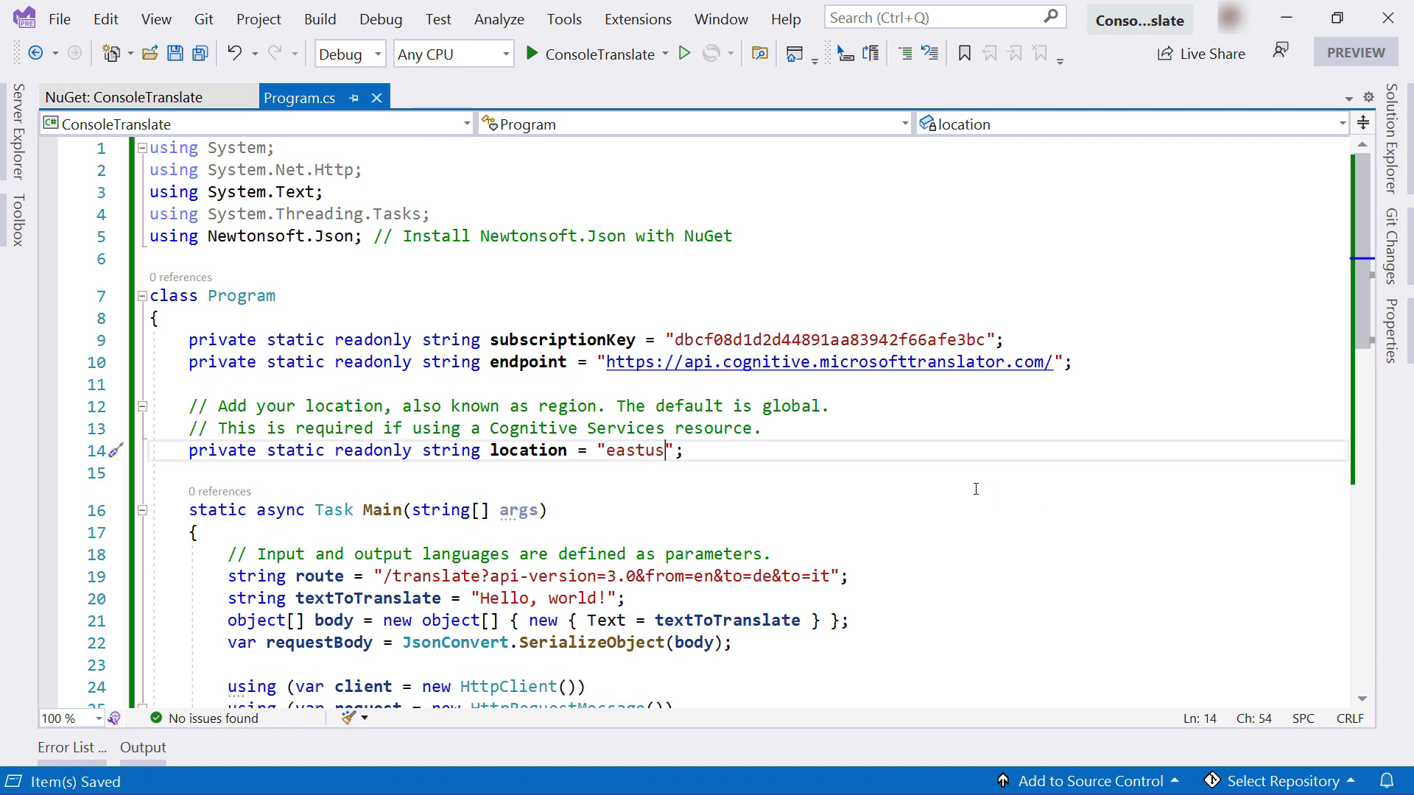
scroll(975, 488, "down", 4)
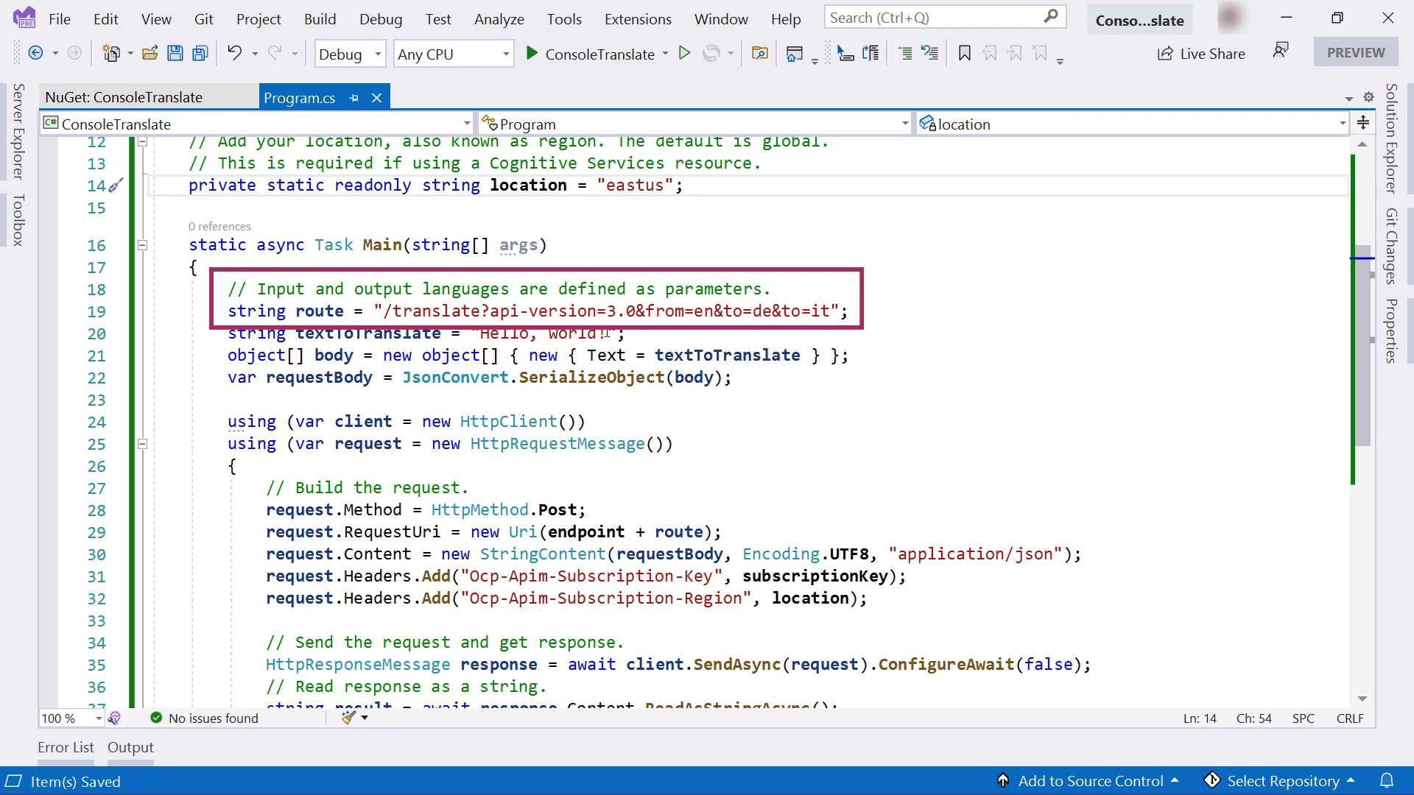
Step: Append " This is an Azure tip." after "Hello, world!" and save
left_click(608, 332)
type("T")
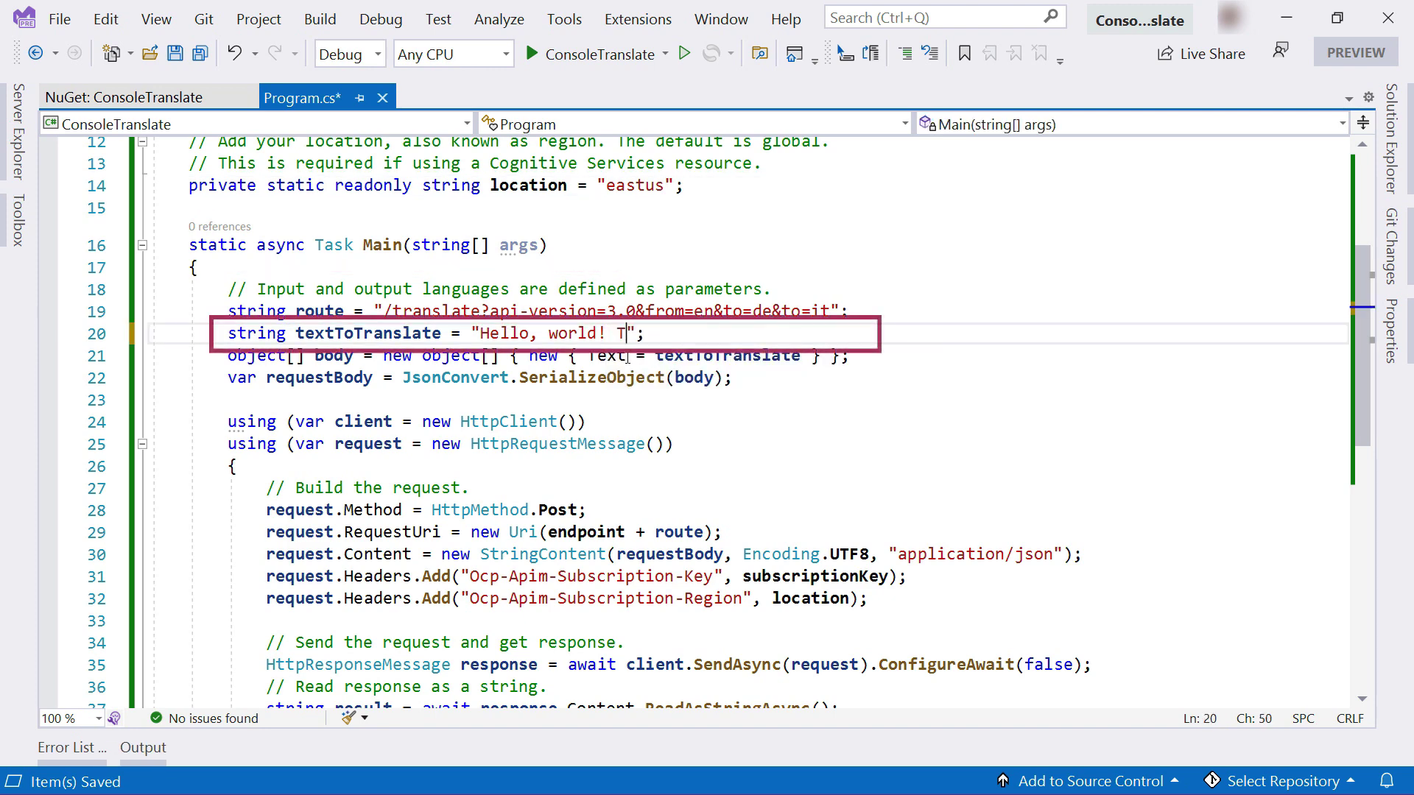
type("his is an Azure ")
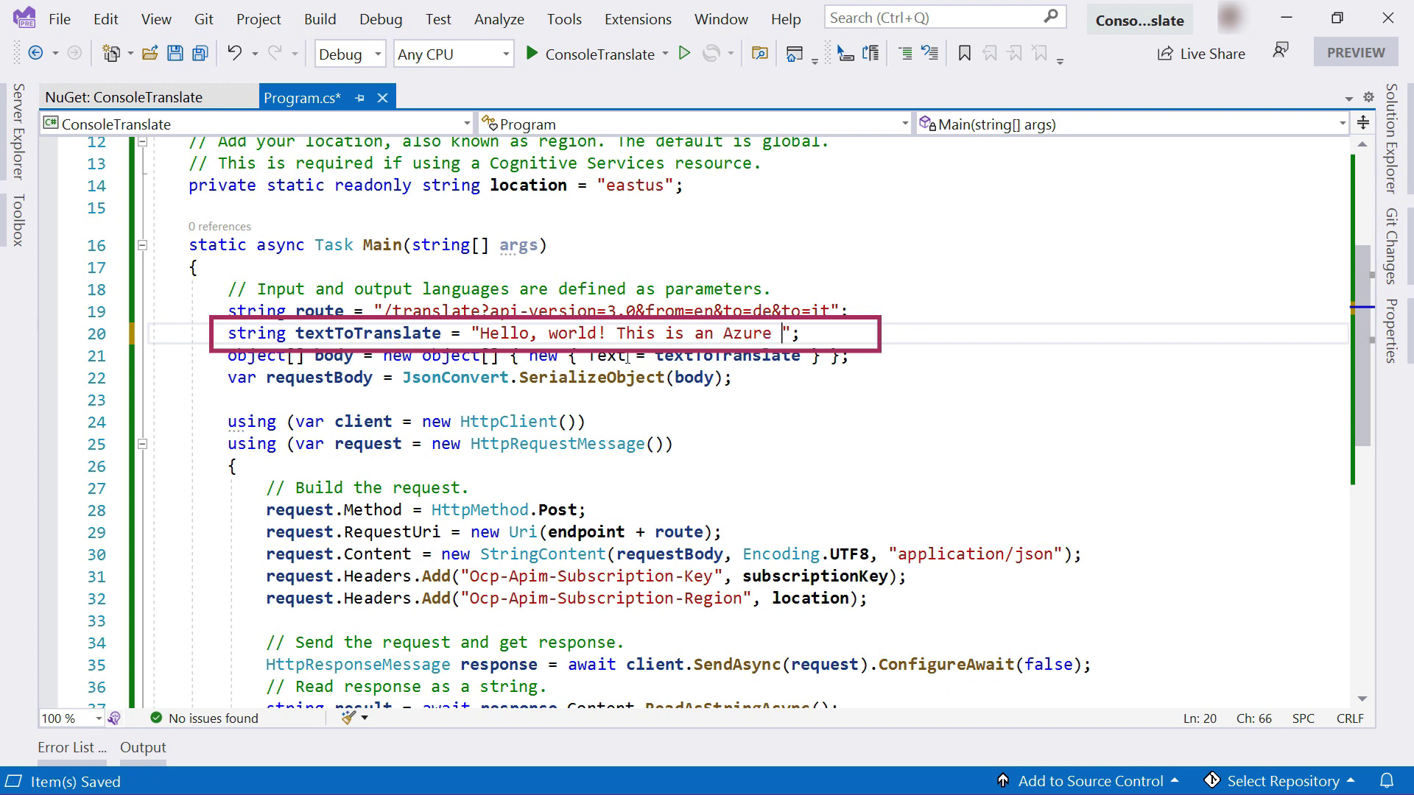
type("tip.")
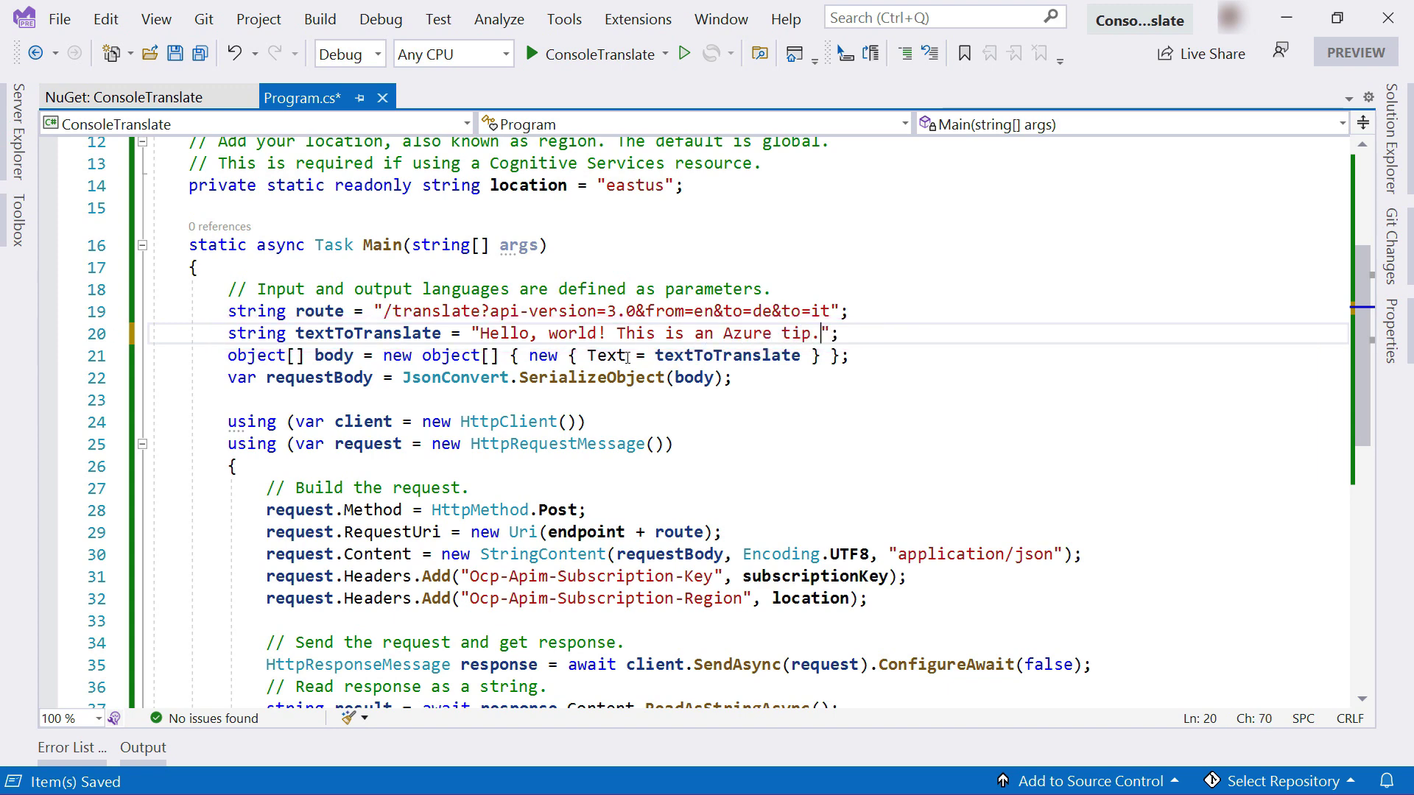
key("ctrl+s")
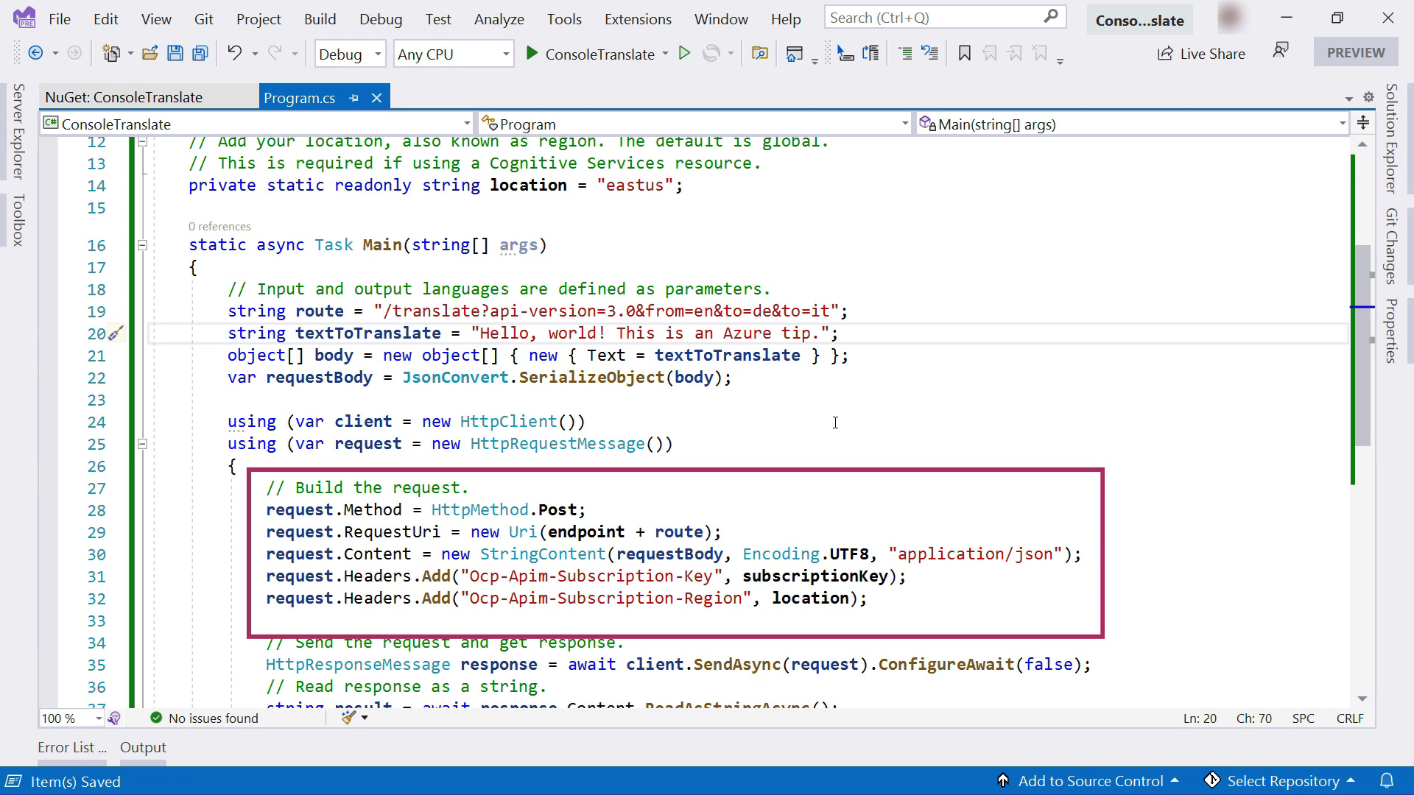
scroll(849, 429, "down", 4)
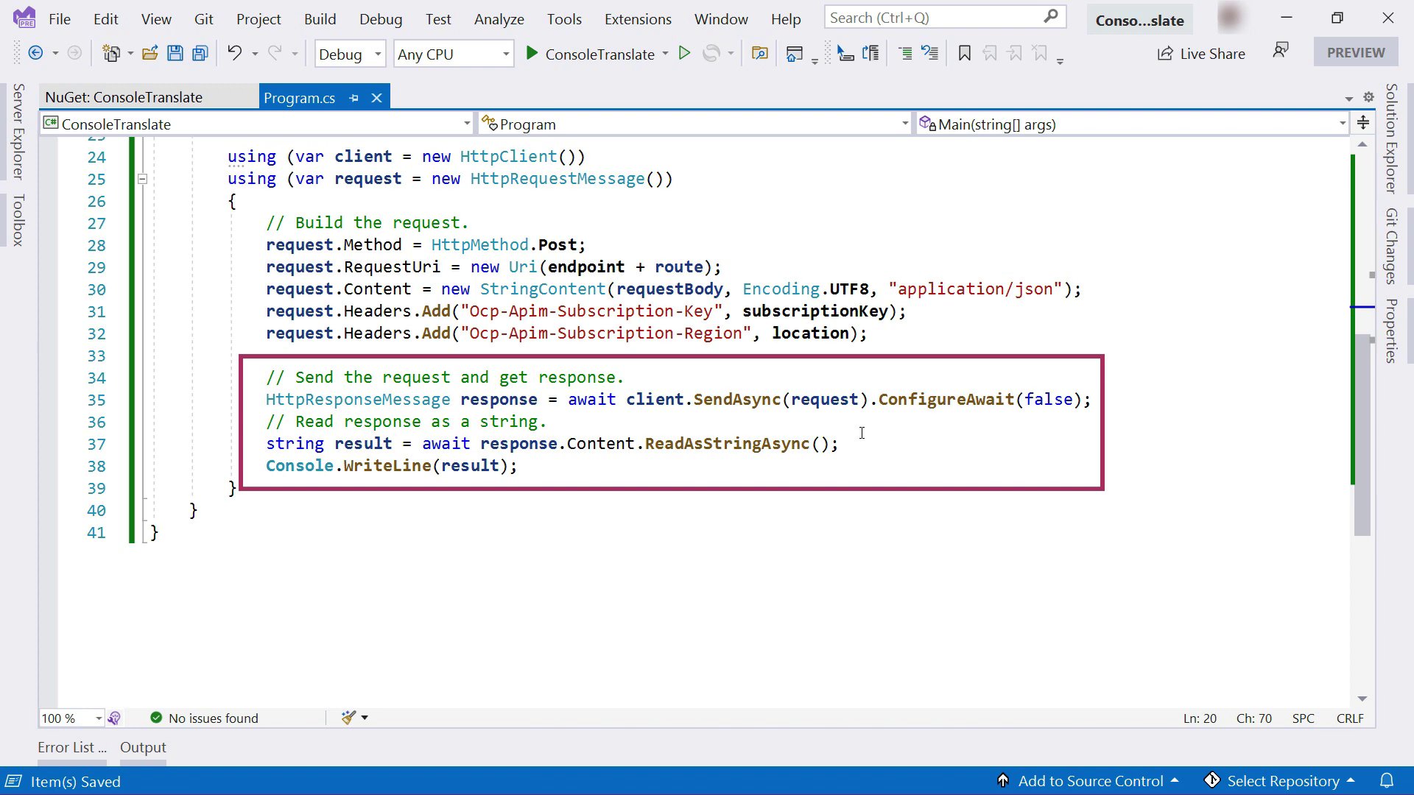
scroll(862, 431, "up", 3)
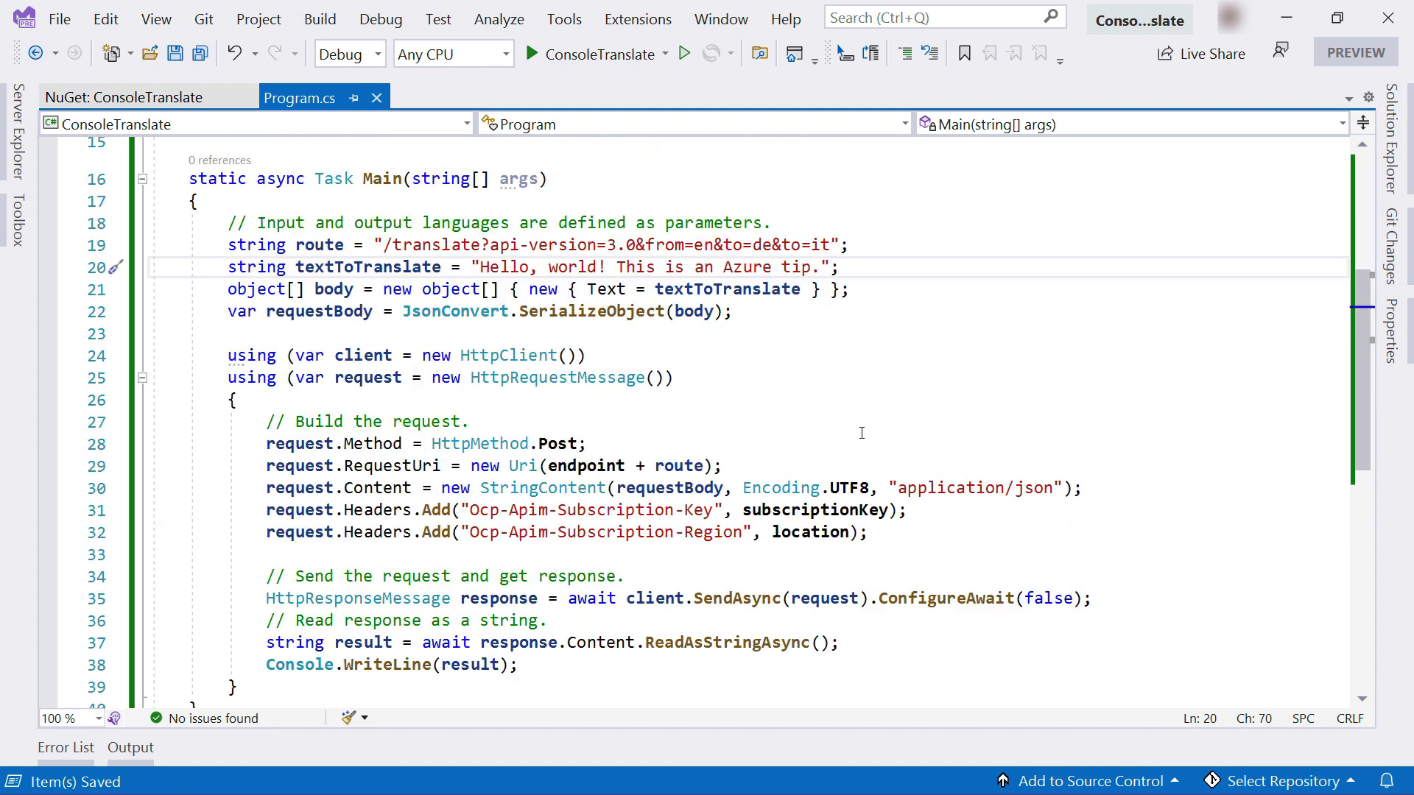
Step: Run ConsoleTranslate with F5 to get the German and Italian translations
key("F5")
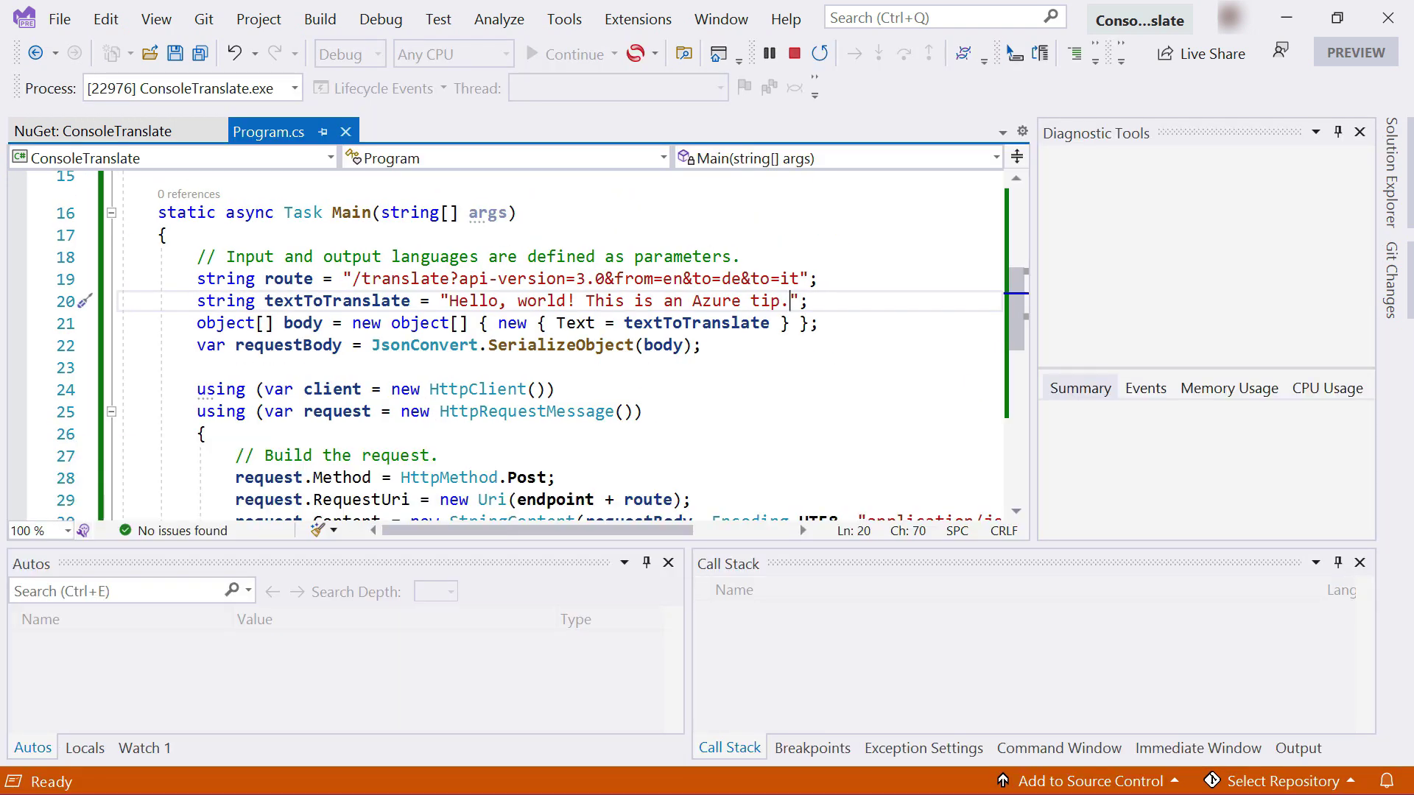